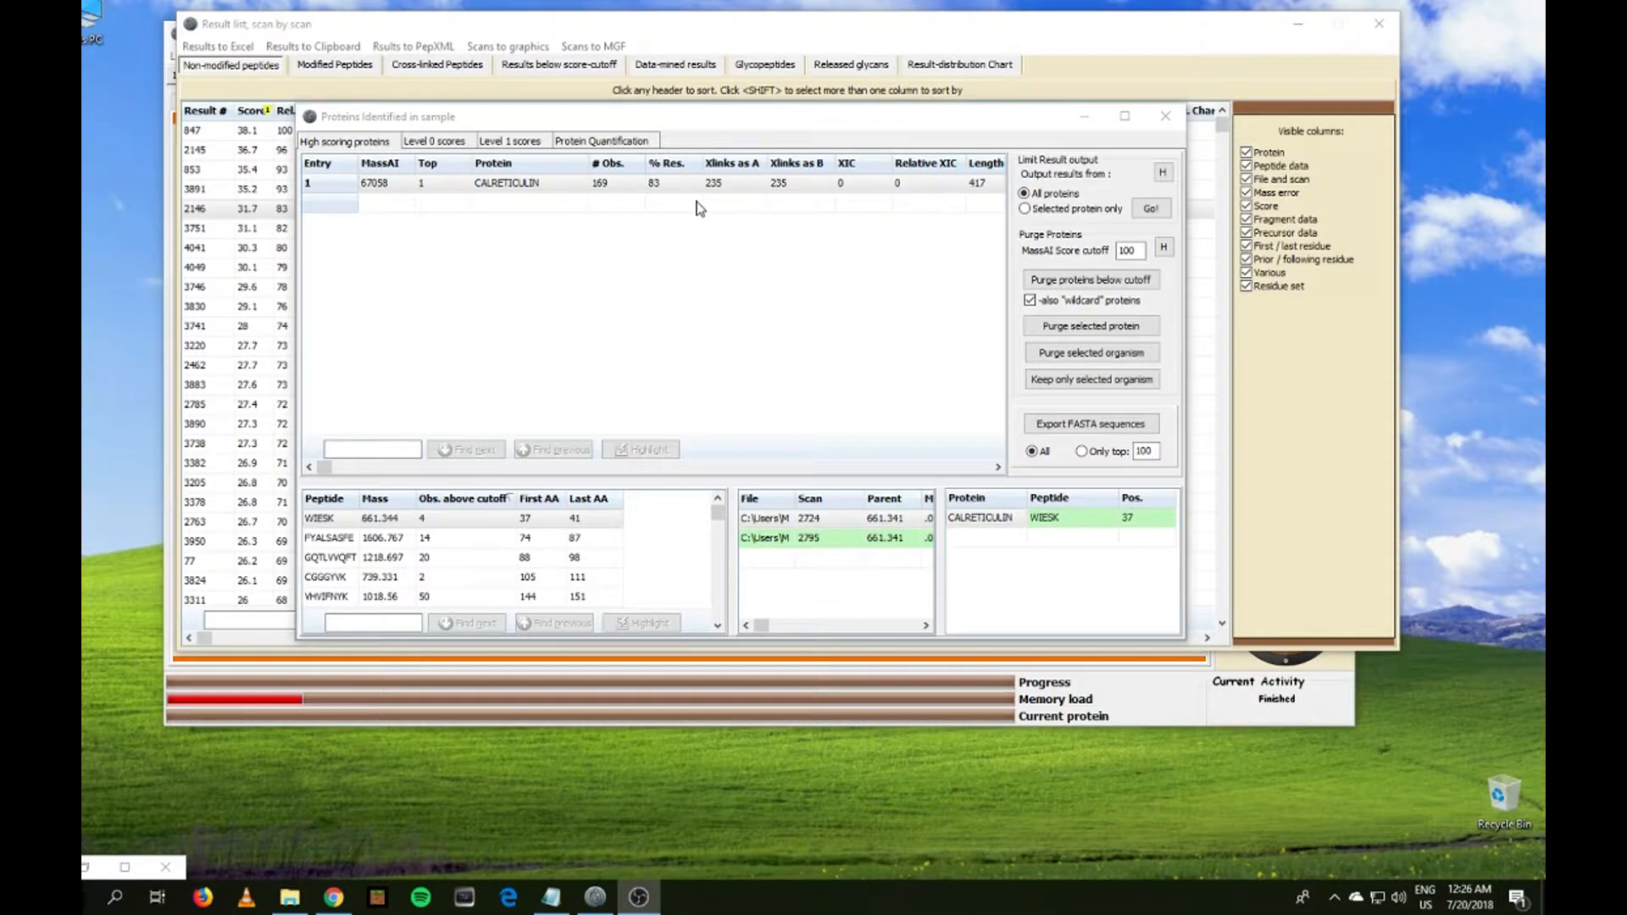
- Close the identified proteins window and open the spectrum and fragment map of the top-scoring non-modified peptide, result 847
{"action": "left_click", "coordinate": [1166, 121]}
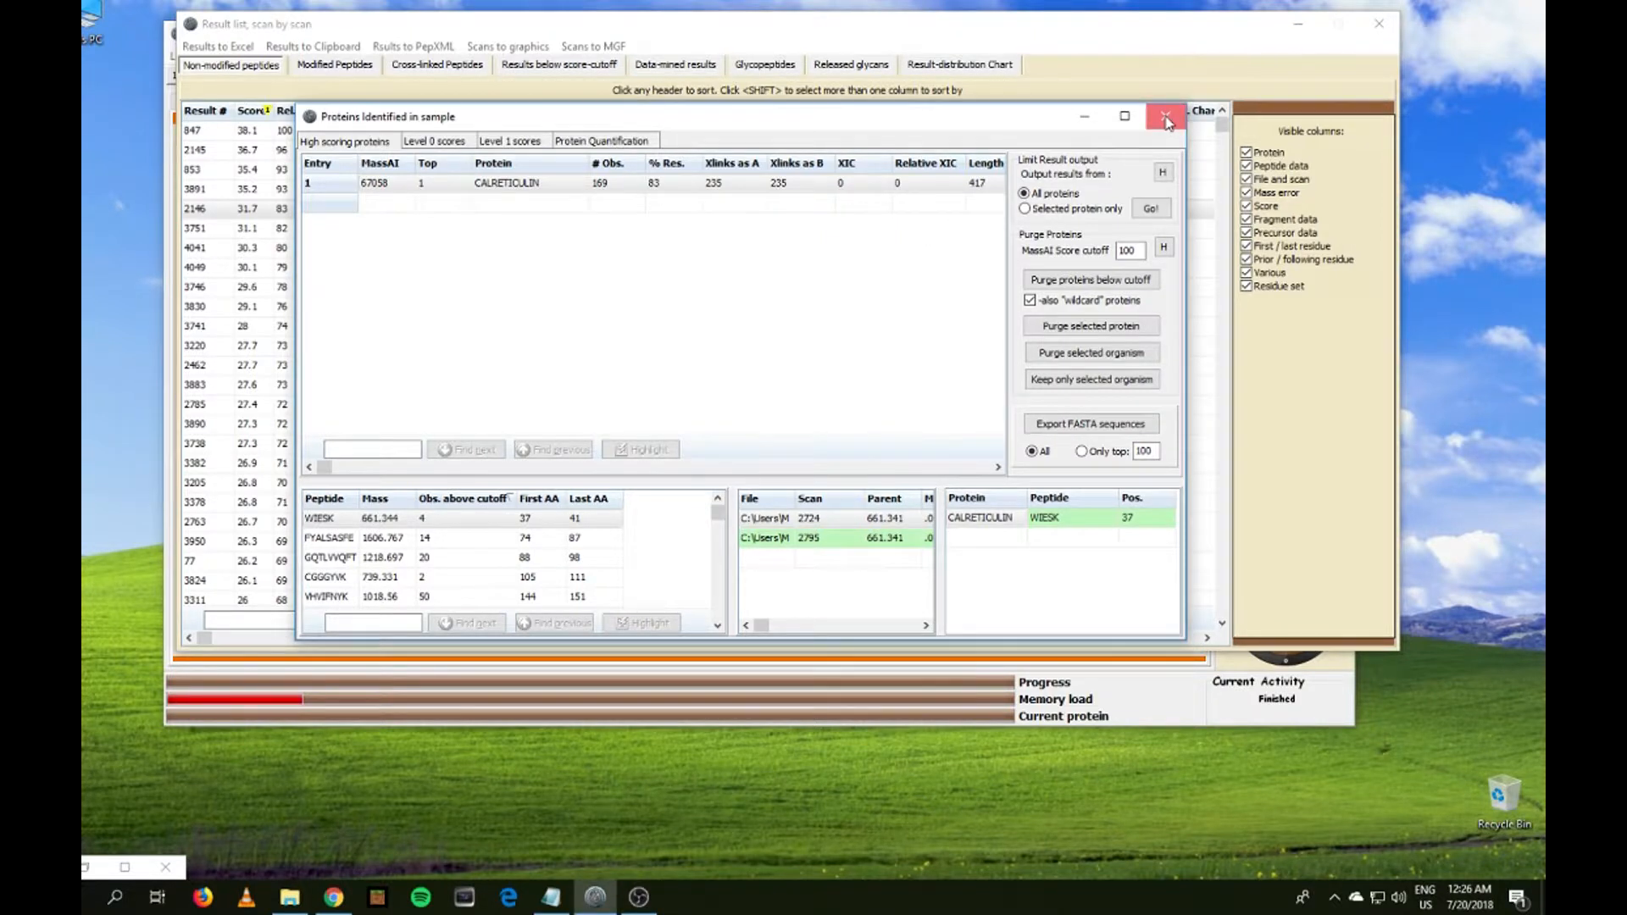
{"action": "left_click", "coordinate": [1167, 121]}
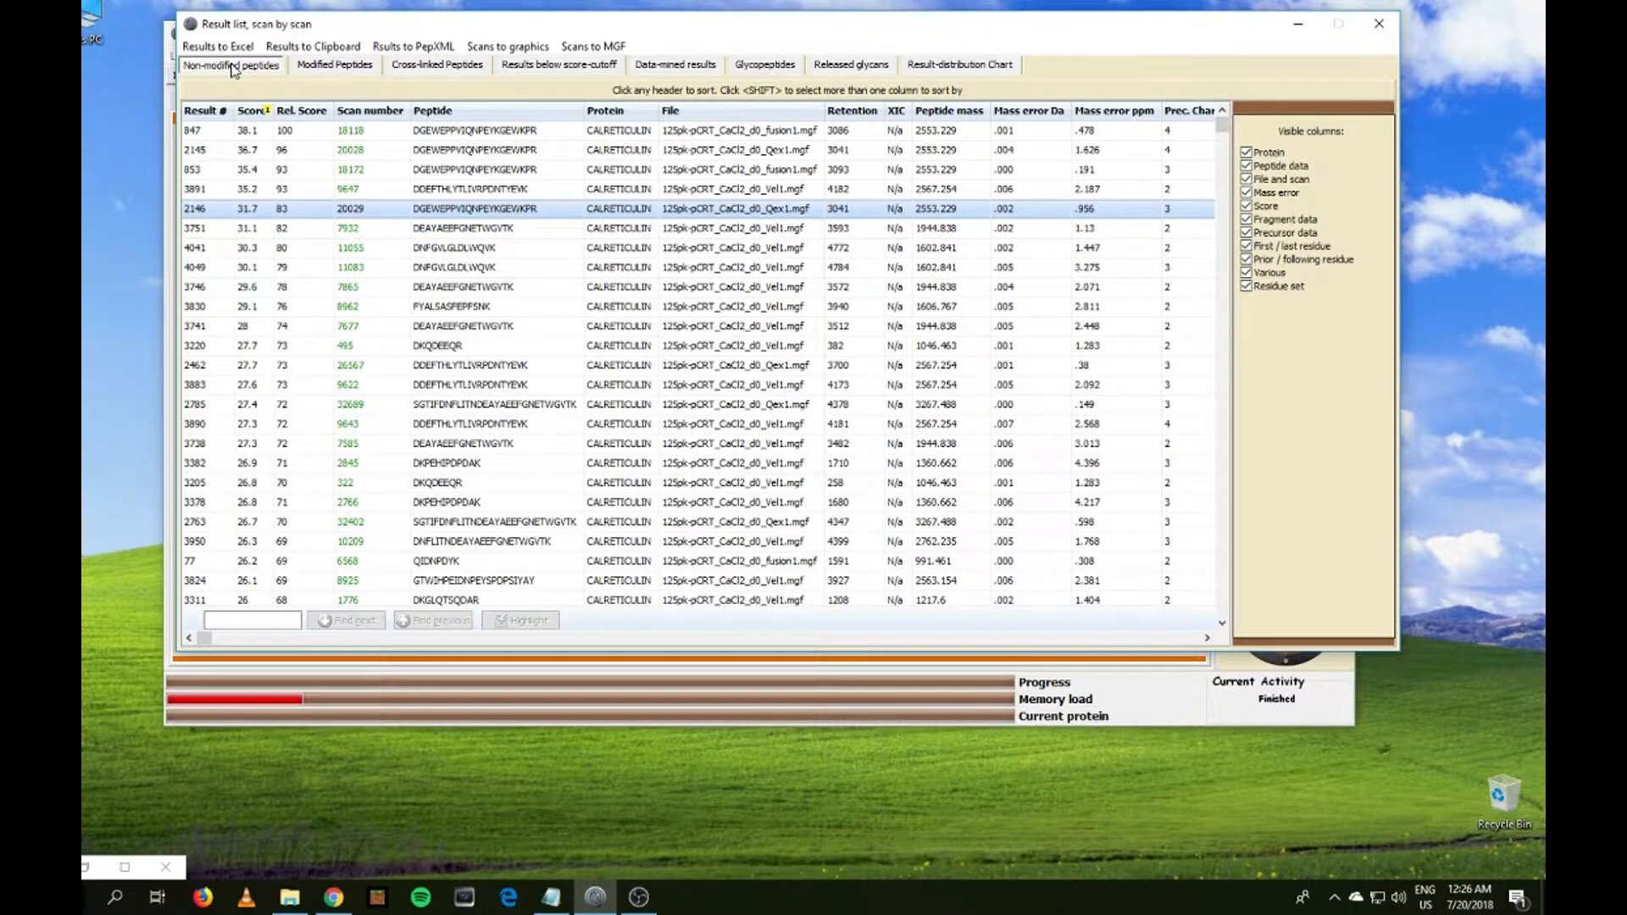
{"action": "double_click", "coordinate": [249, 132]}
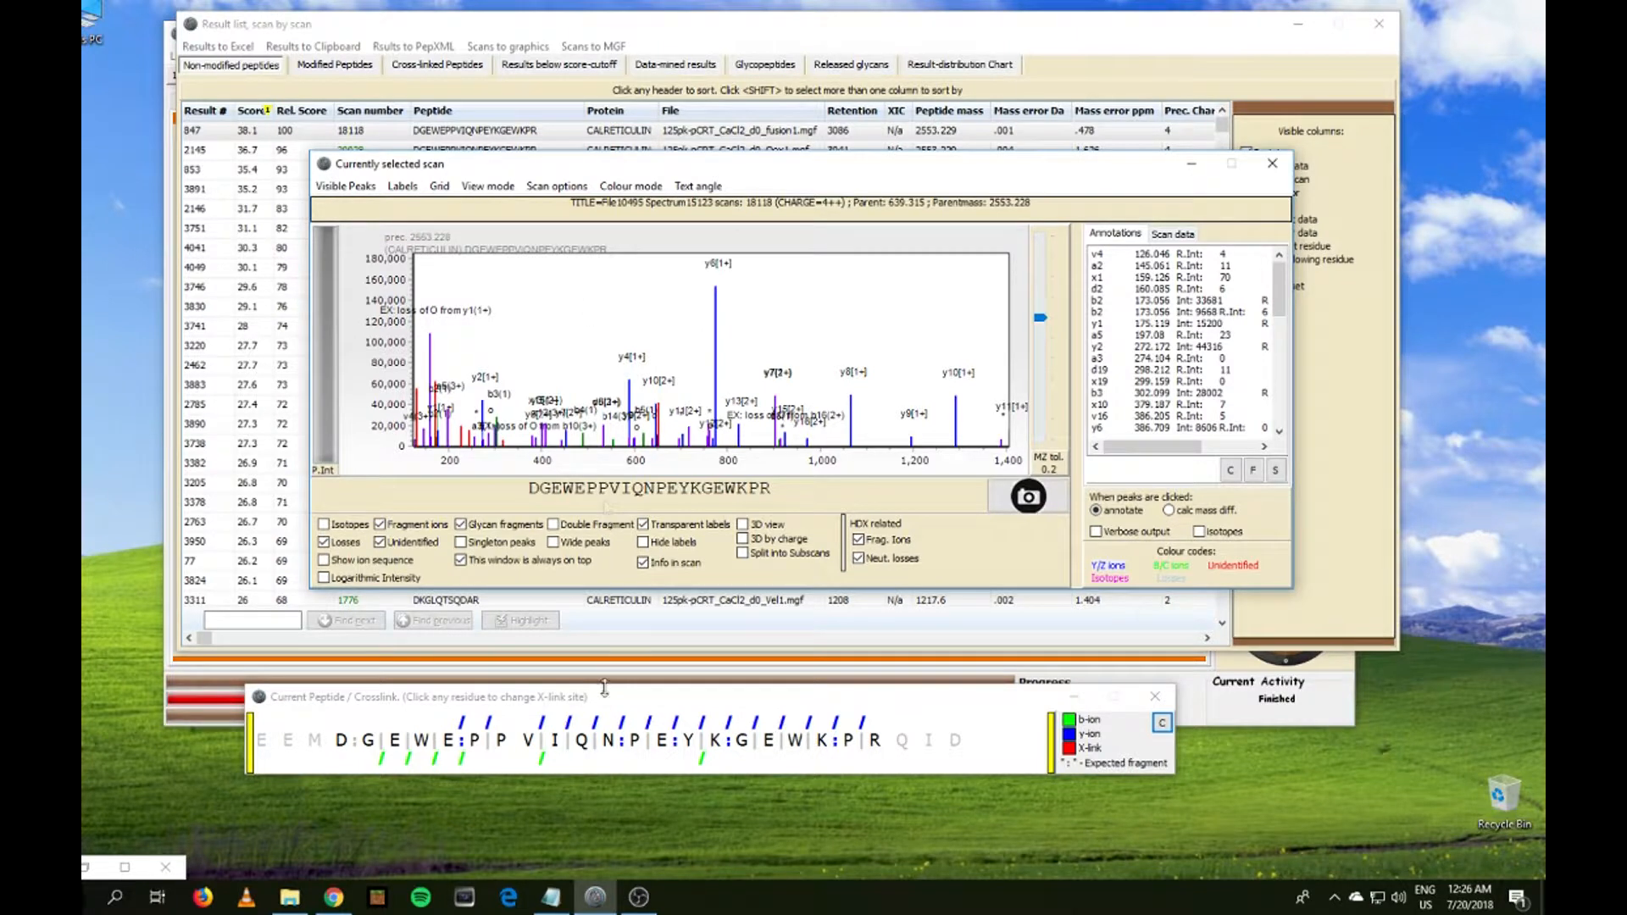
{"action": "left_click_drag", "start_coordinate": [607, 703], "coordinate": [650, 749]}
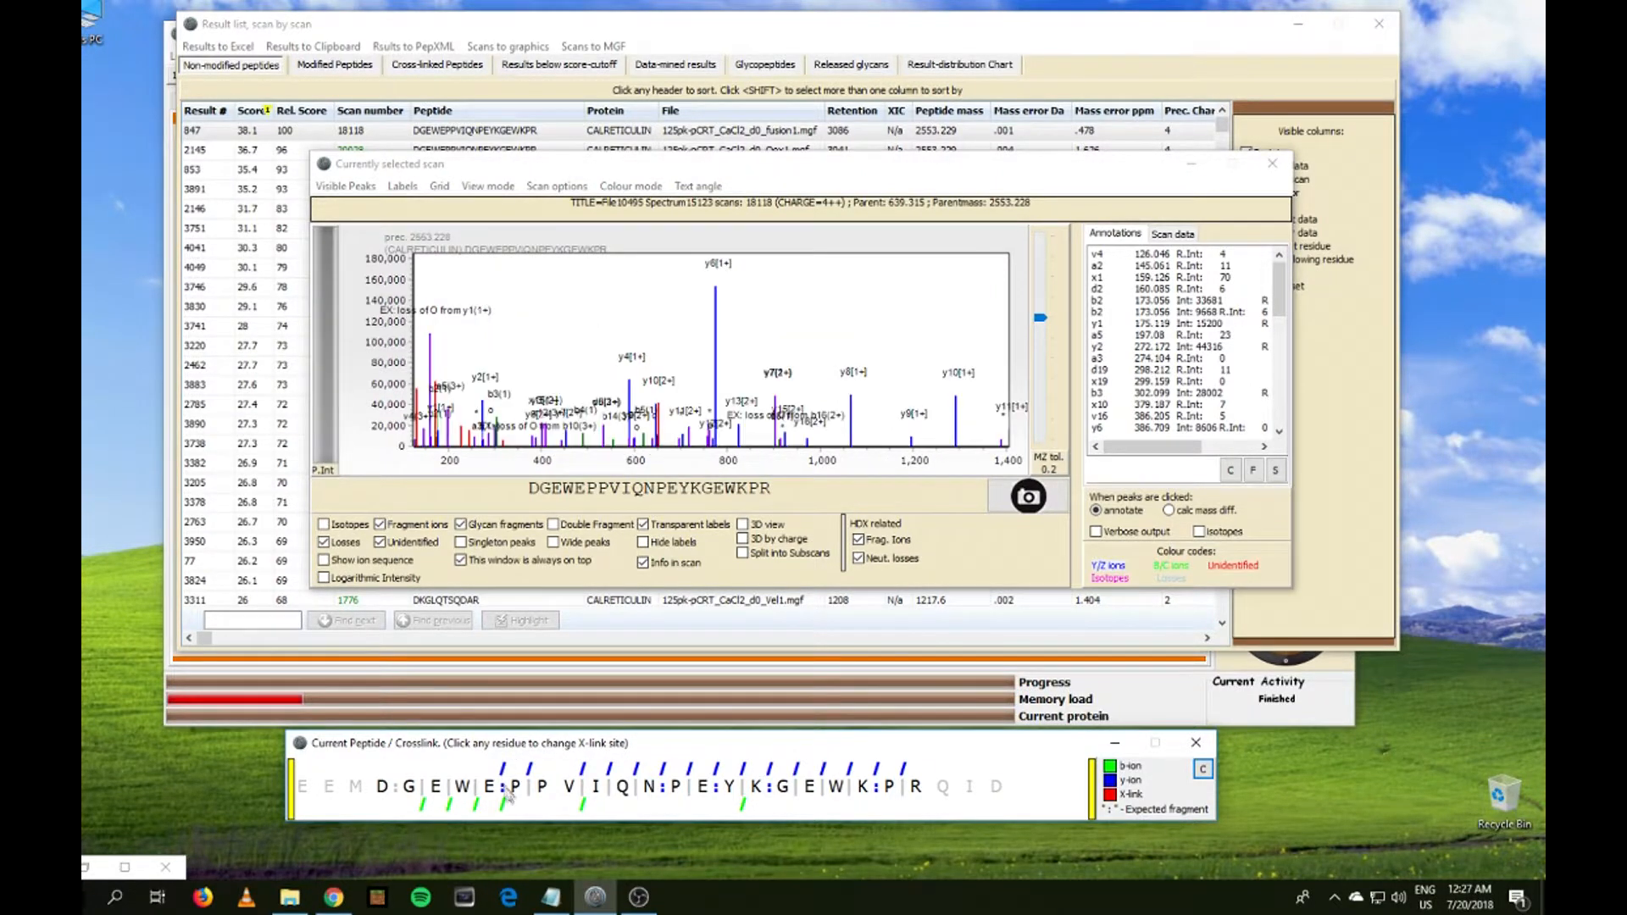
- Examine the fragment ions of DGEWEPPVIQNPEYKGEWKPR by projecting the y6 fragment's expected peaks onto the spectrum
{"action": "mouse_move", "coordinate": [717, 794]}
{"action": "left_click", "coordinate": [716, 294]}
{"action": "left_click", "coordinate": [830, 771]}
{"action": "mouse_move", "coordinate": [771, 773]}
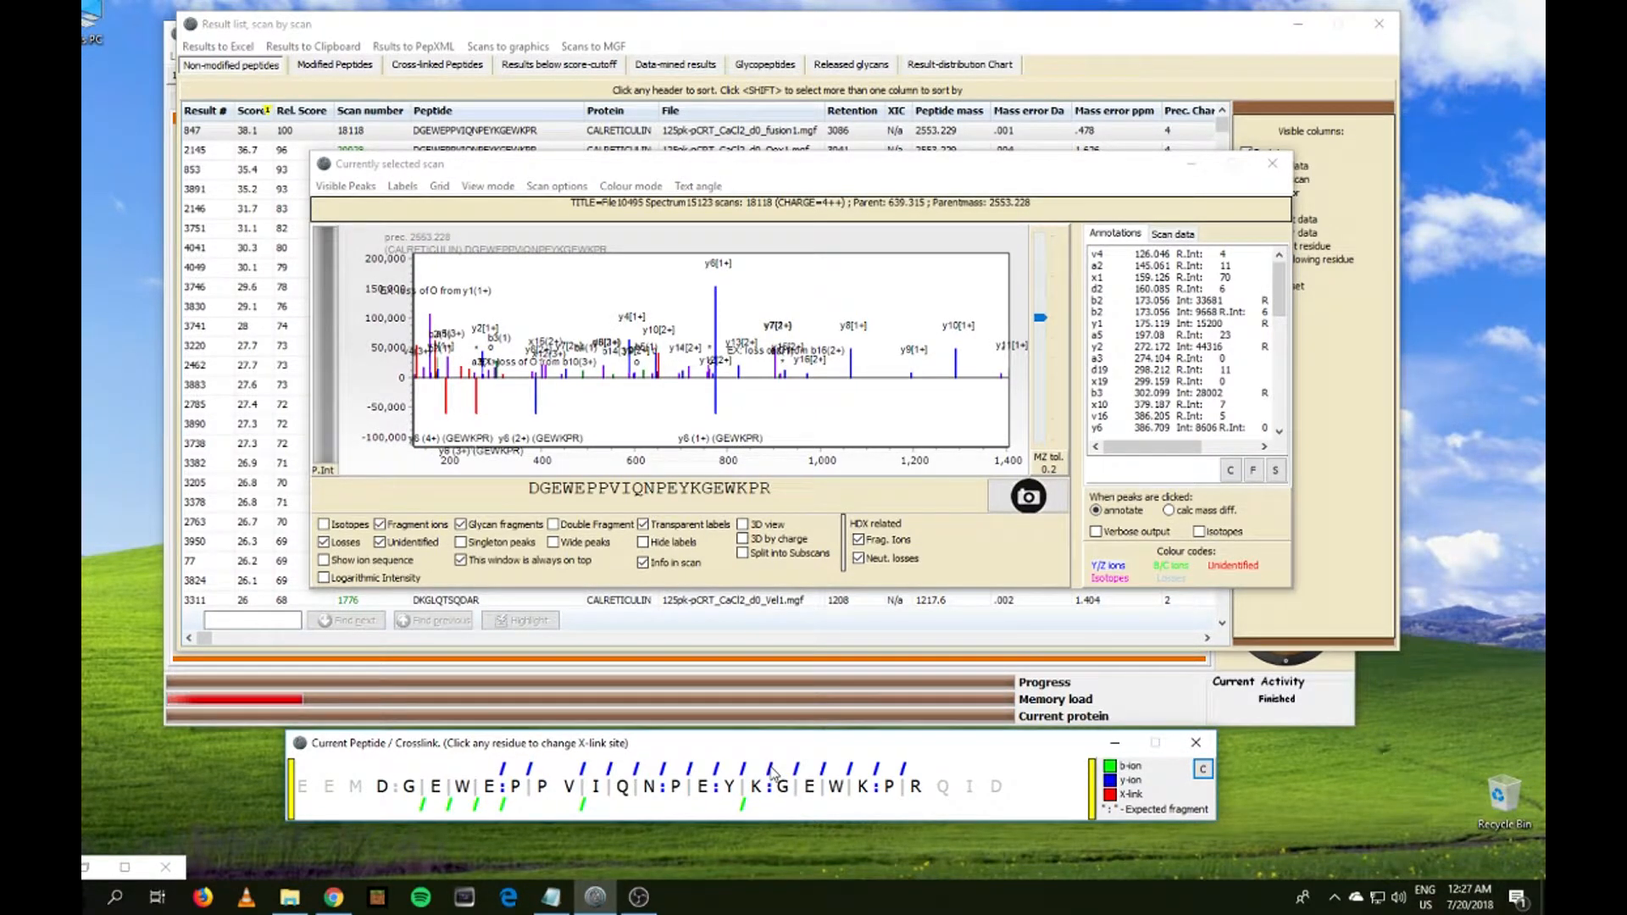
- Open the spectrum of the top-scoring modified peptide, result 3933, carrying BS3-H2O(17), and position it clear of the list's first rows
{"action": "left_click", "coordinate": [326, 66]}
{"action": "left_click_drag", "start_coordinate": [438, 165], "coordinate": [457, 743]}
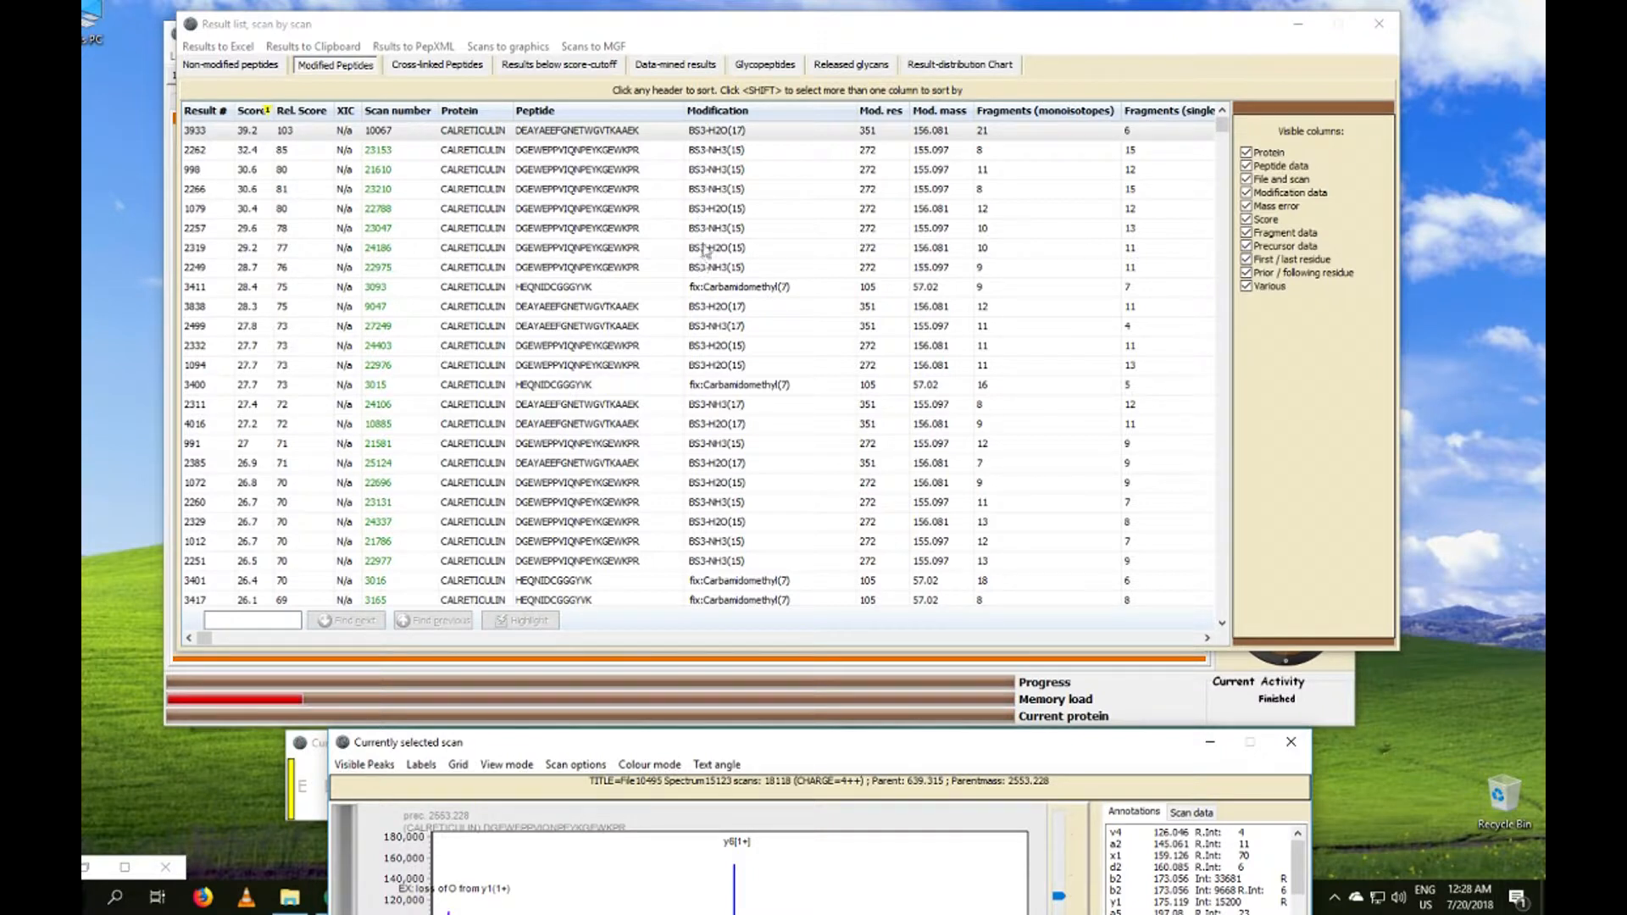
{"action": "left_click", "coordinate": [703, 133]}
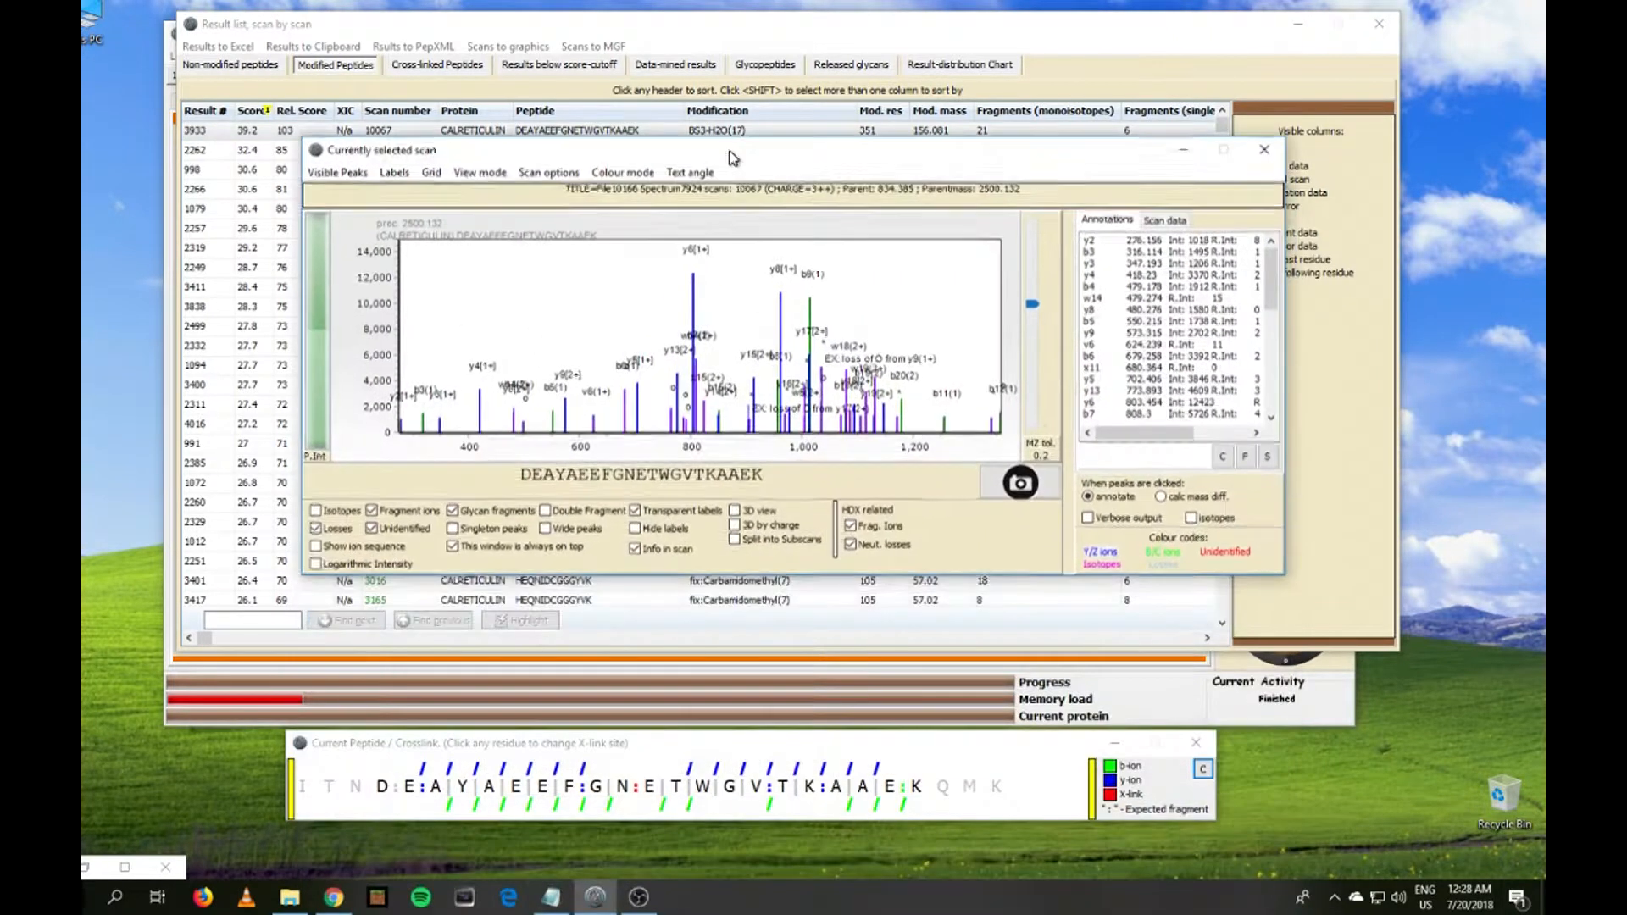
{"action": "mouse_move", "coordinate": [714, 403]}
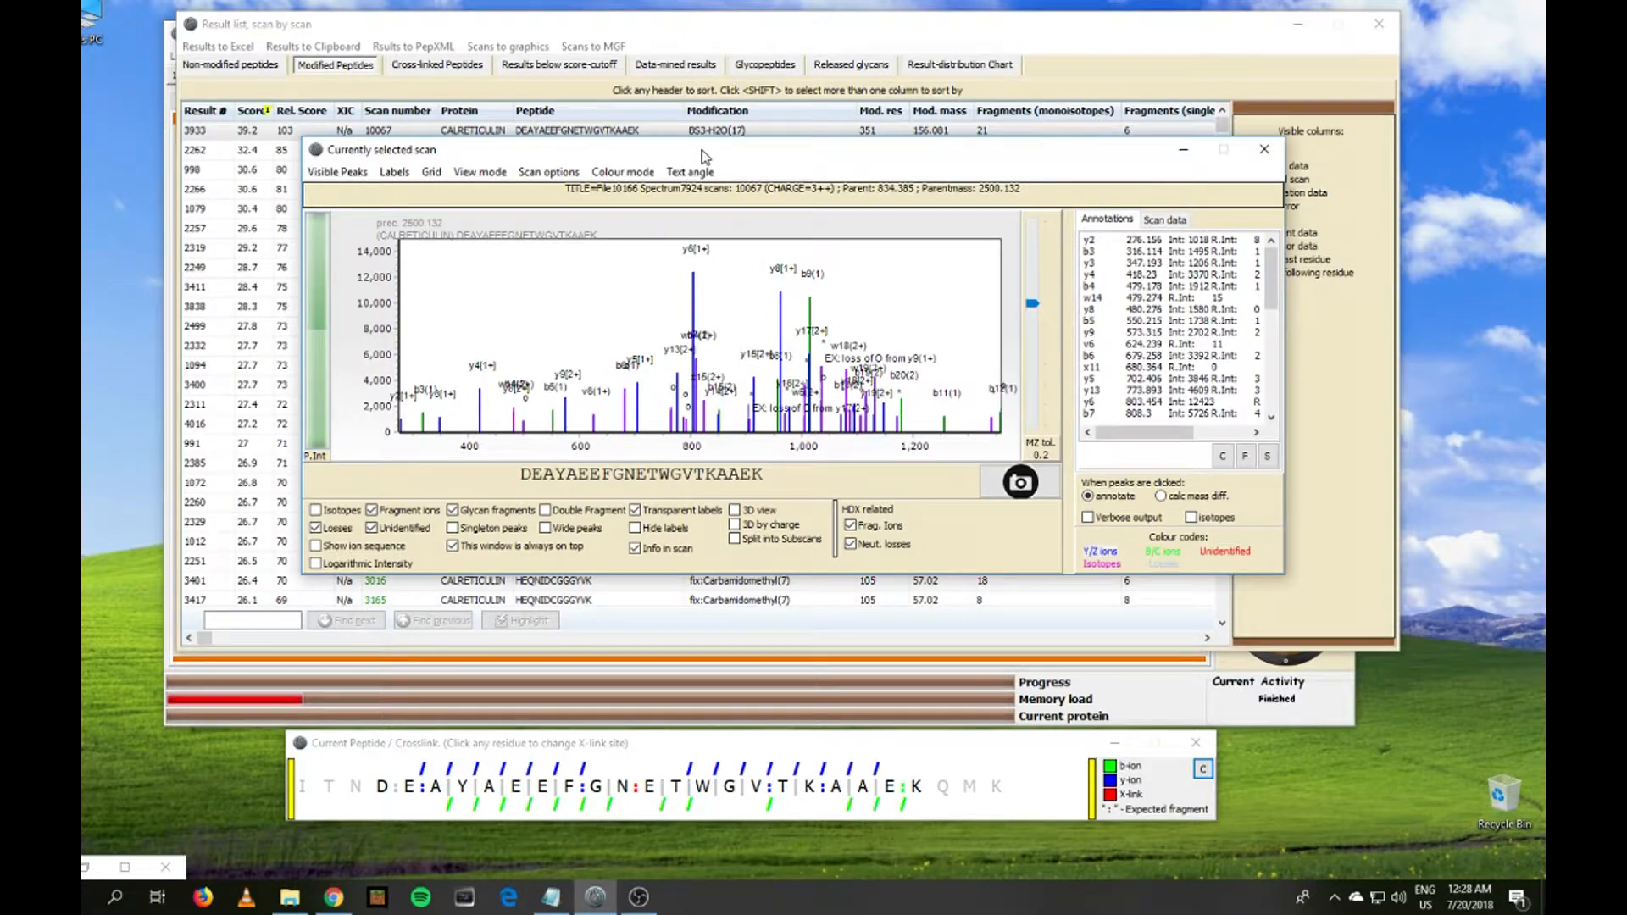
{"action": "left_click_drag", "start_coordinate": [702, 150], "coordinate": [709, 203]}
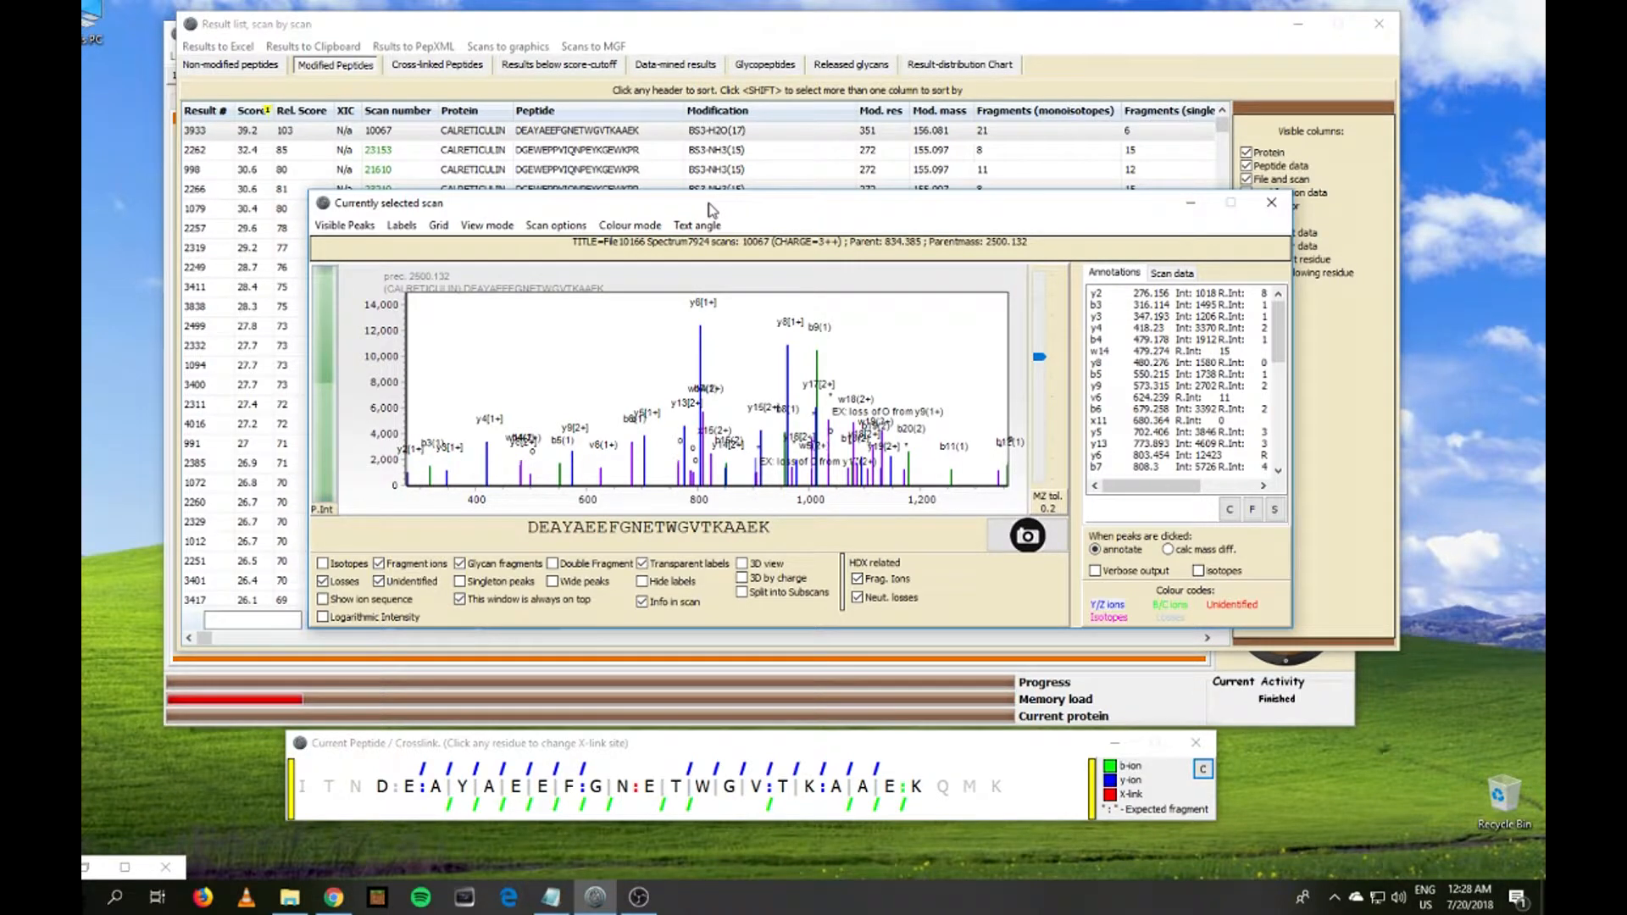
- Move the spectrum window out of the way and look through the full list of cross-linked peptides
{"action": "left_click_drag", "start_coordinate": [702, 206], "coordinate": [670, 690]}
{"action": "left_click", "coordinate": [433, 68]}
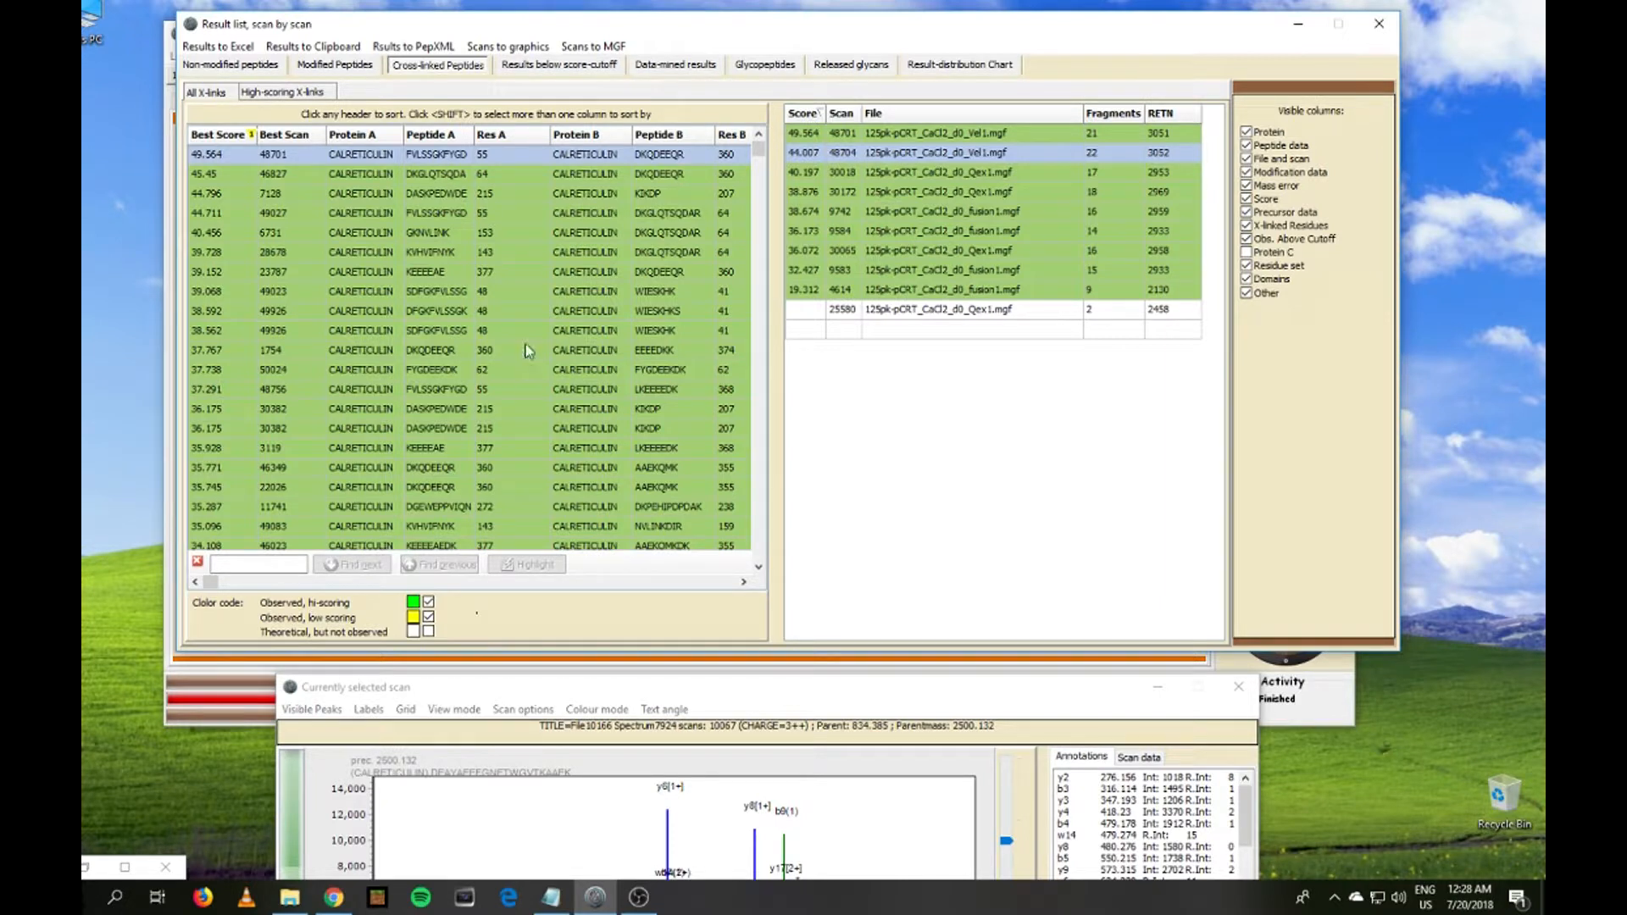
{"action": "left_click", "coordinate": [758, 566]}
{"action": "left_click_drag", "start_coordinate": [758, 566], "coordinate": [759, 566]}
{"action": "left_click_drag", "start_coordinate": [758, 159], "coordinate": [759, 135]}
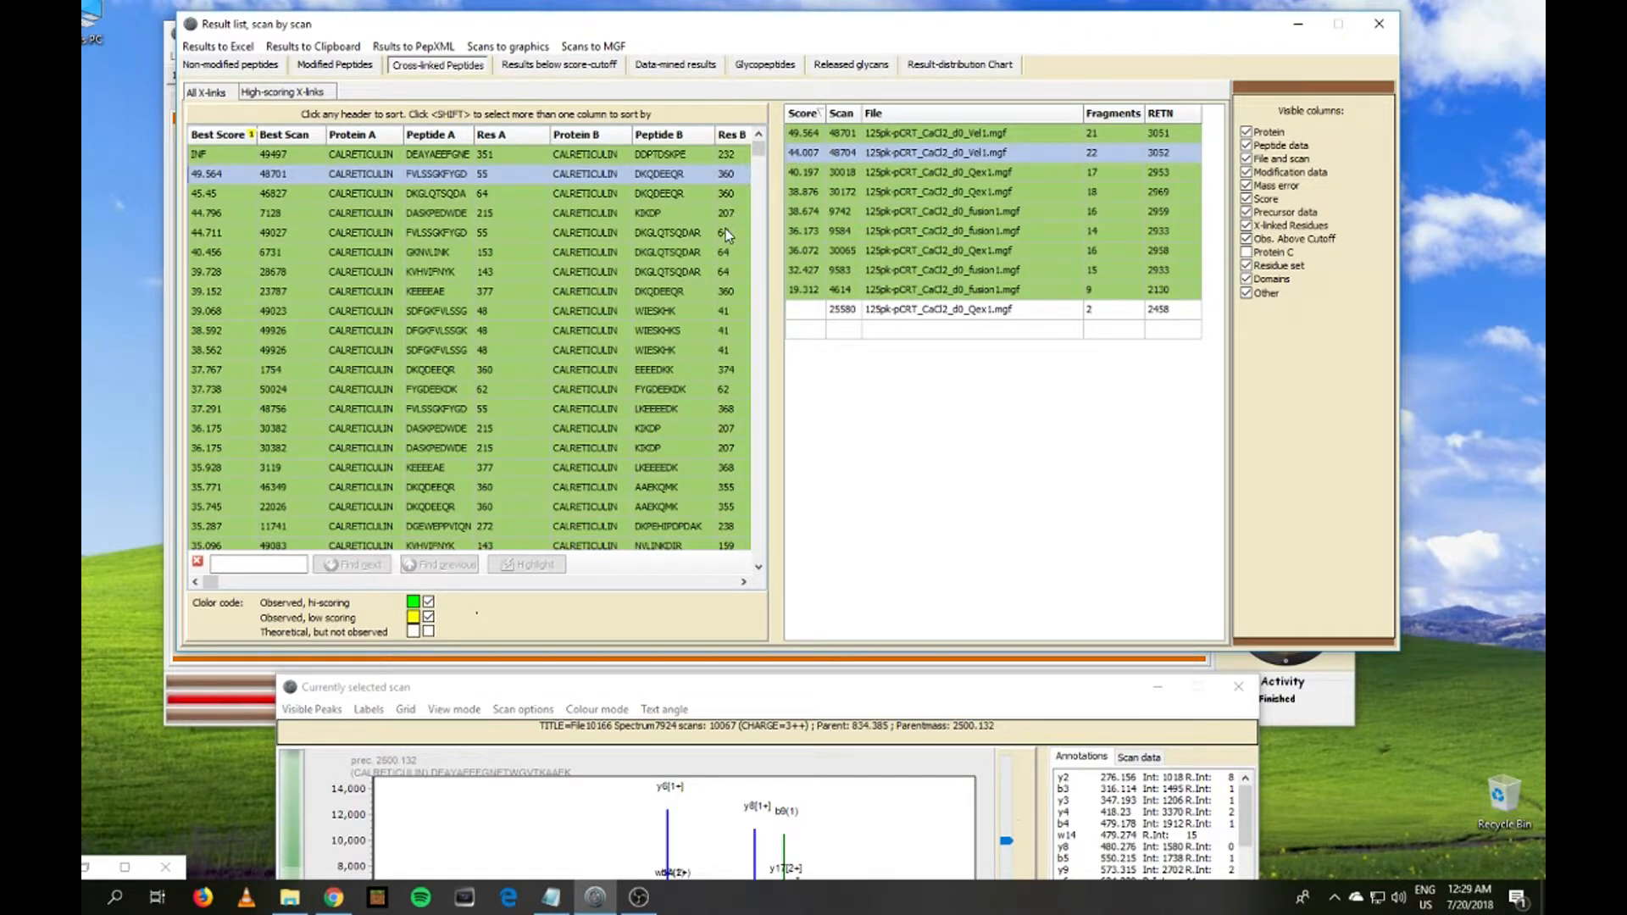
- Open the cross-link with best score 49.564 and place its spectrum where the scan list and fragment map stay readable
{"action": "left_click", "coordinate": [279, 174]}
{"action": "left_click_drag", "start_coordinate": [627, 686], "coordinate": [559, 385]}
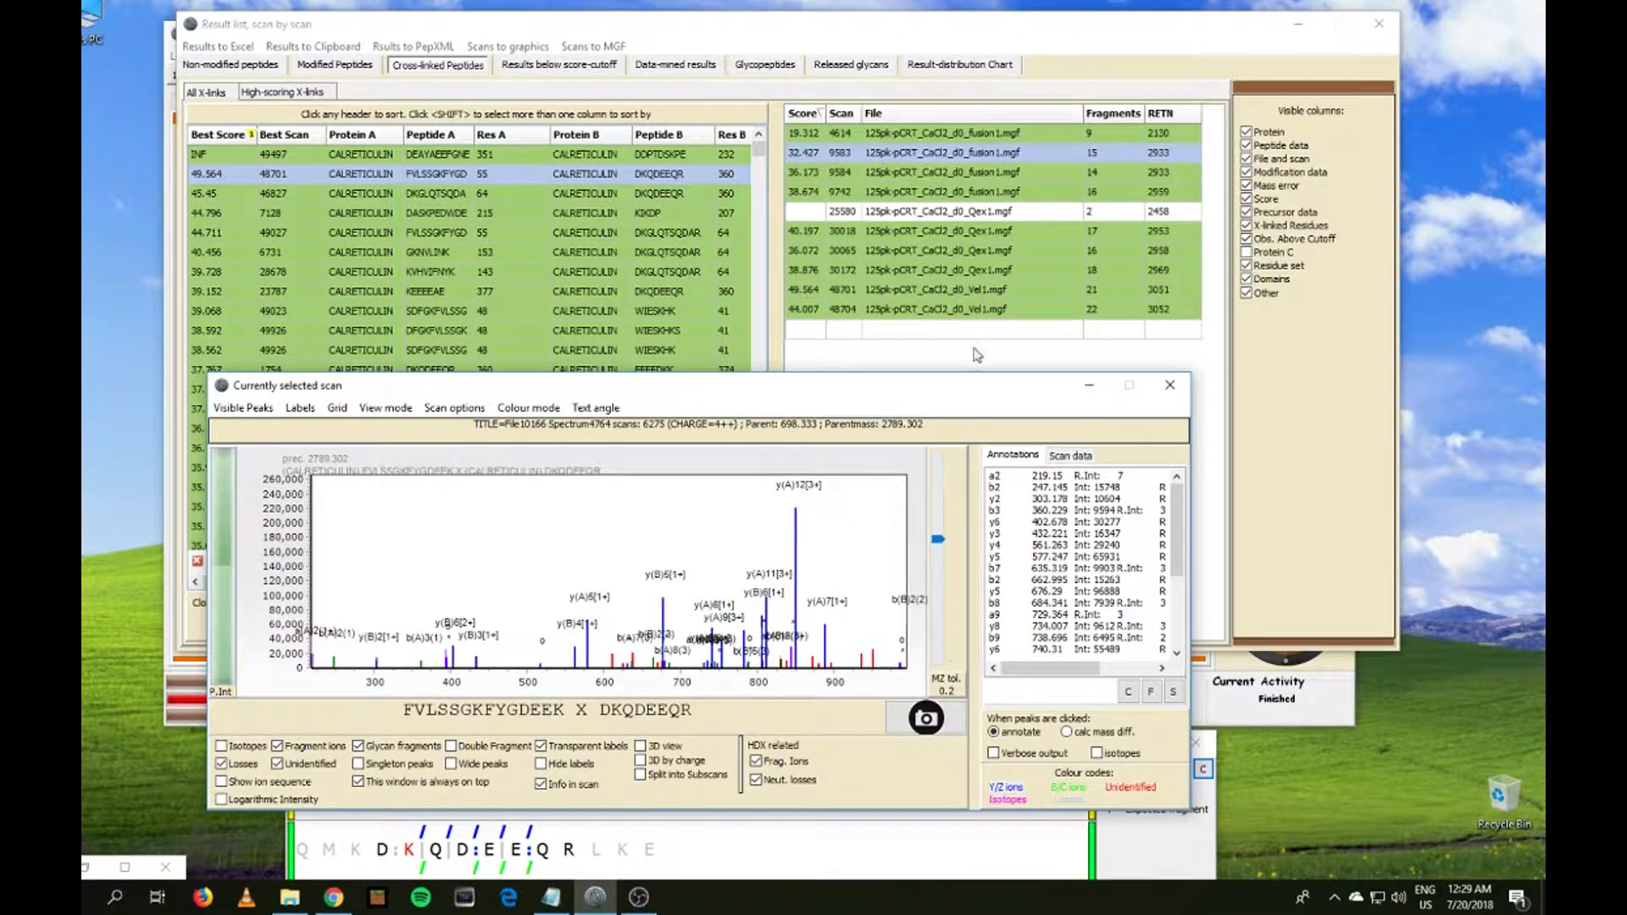
{"action": "left_click_drag", "start_coordinate": [934, 391], "coordinate": [1026, 270]}
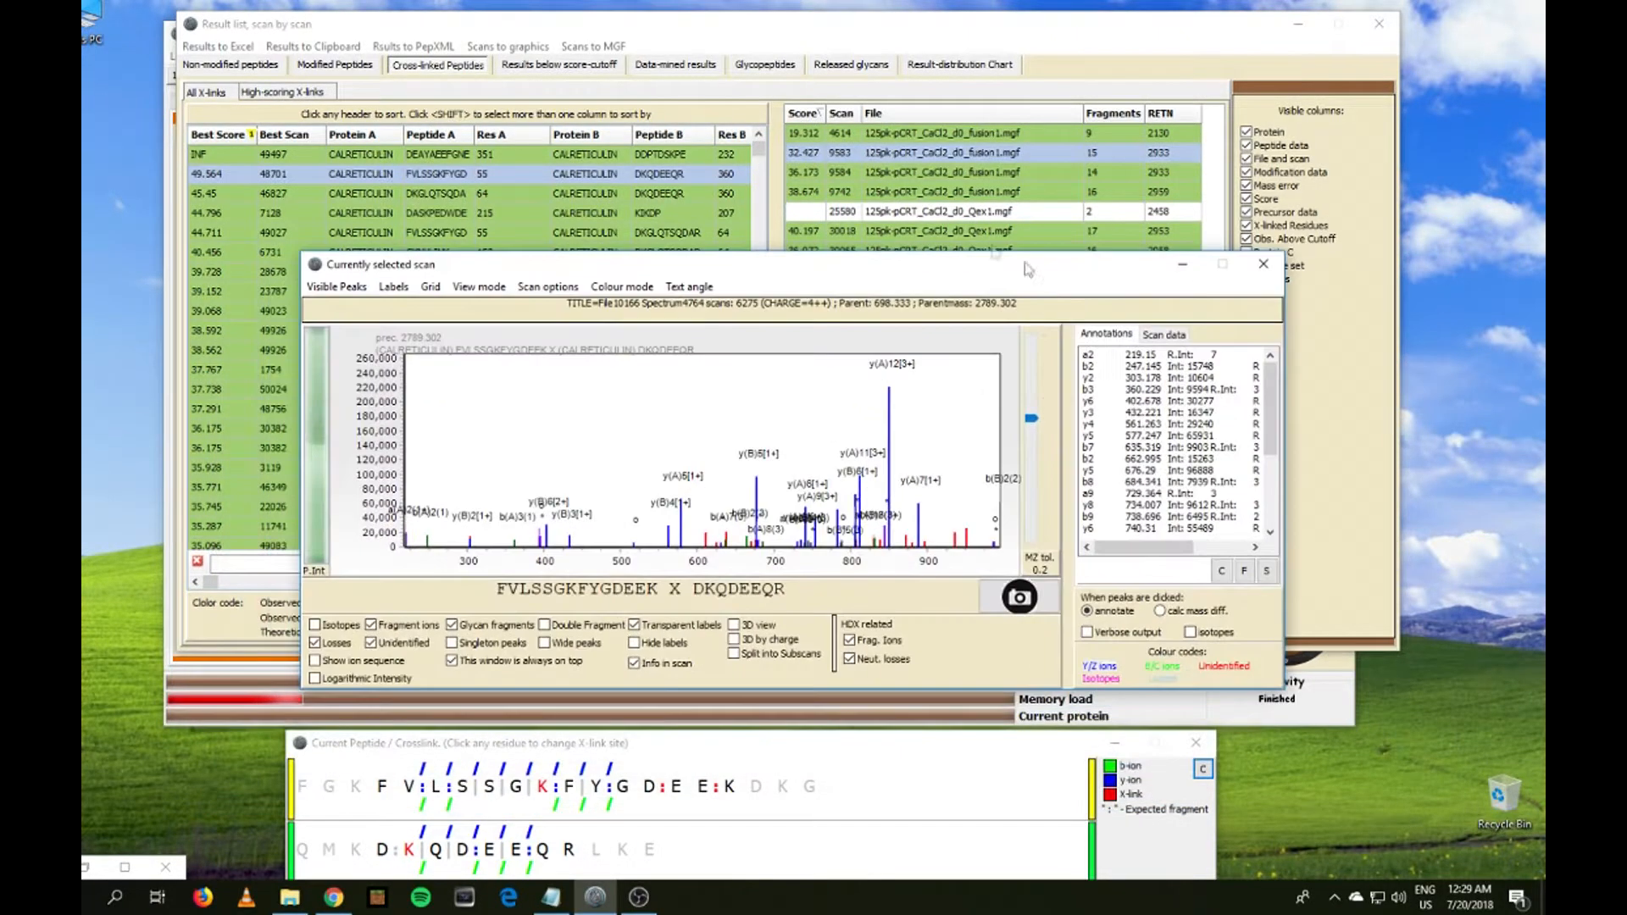
- Sort the cross-link's scans by descending score and inspect the spectrum and fragment map of scan 48701
{"action": "left_click", "coordinate": [805, 113]}
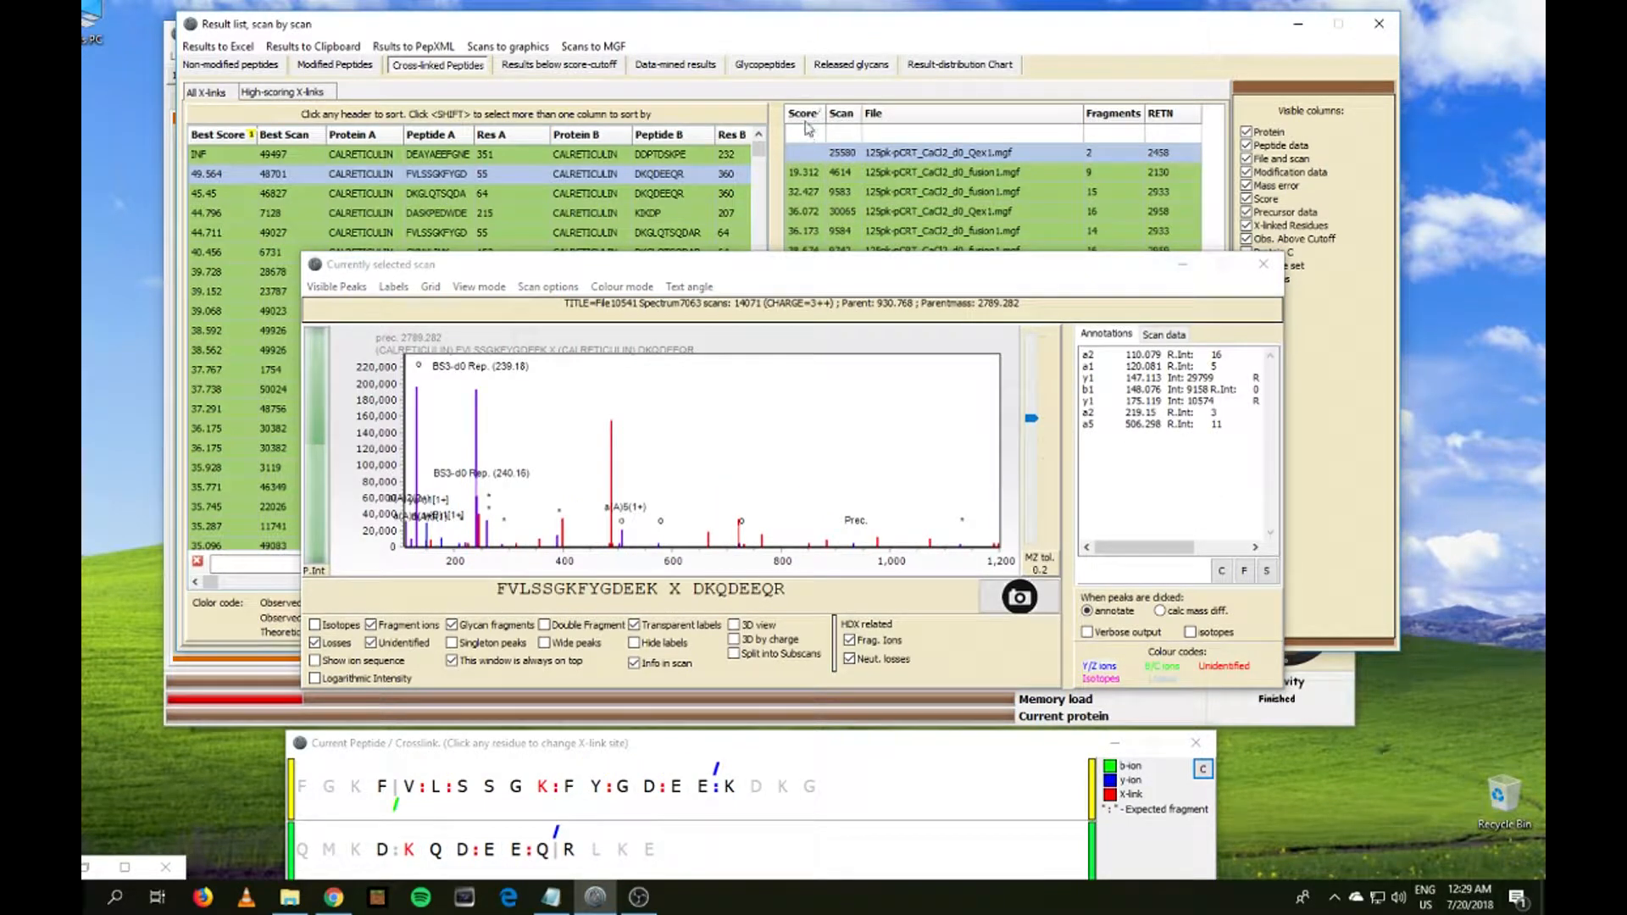
{"action": "left_click", "coordinate": [805, 115]}
{"action": "left_click", "coordinate": [815, 151]}
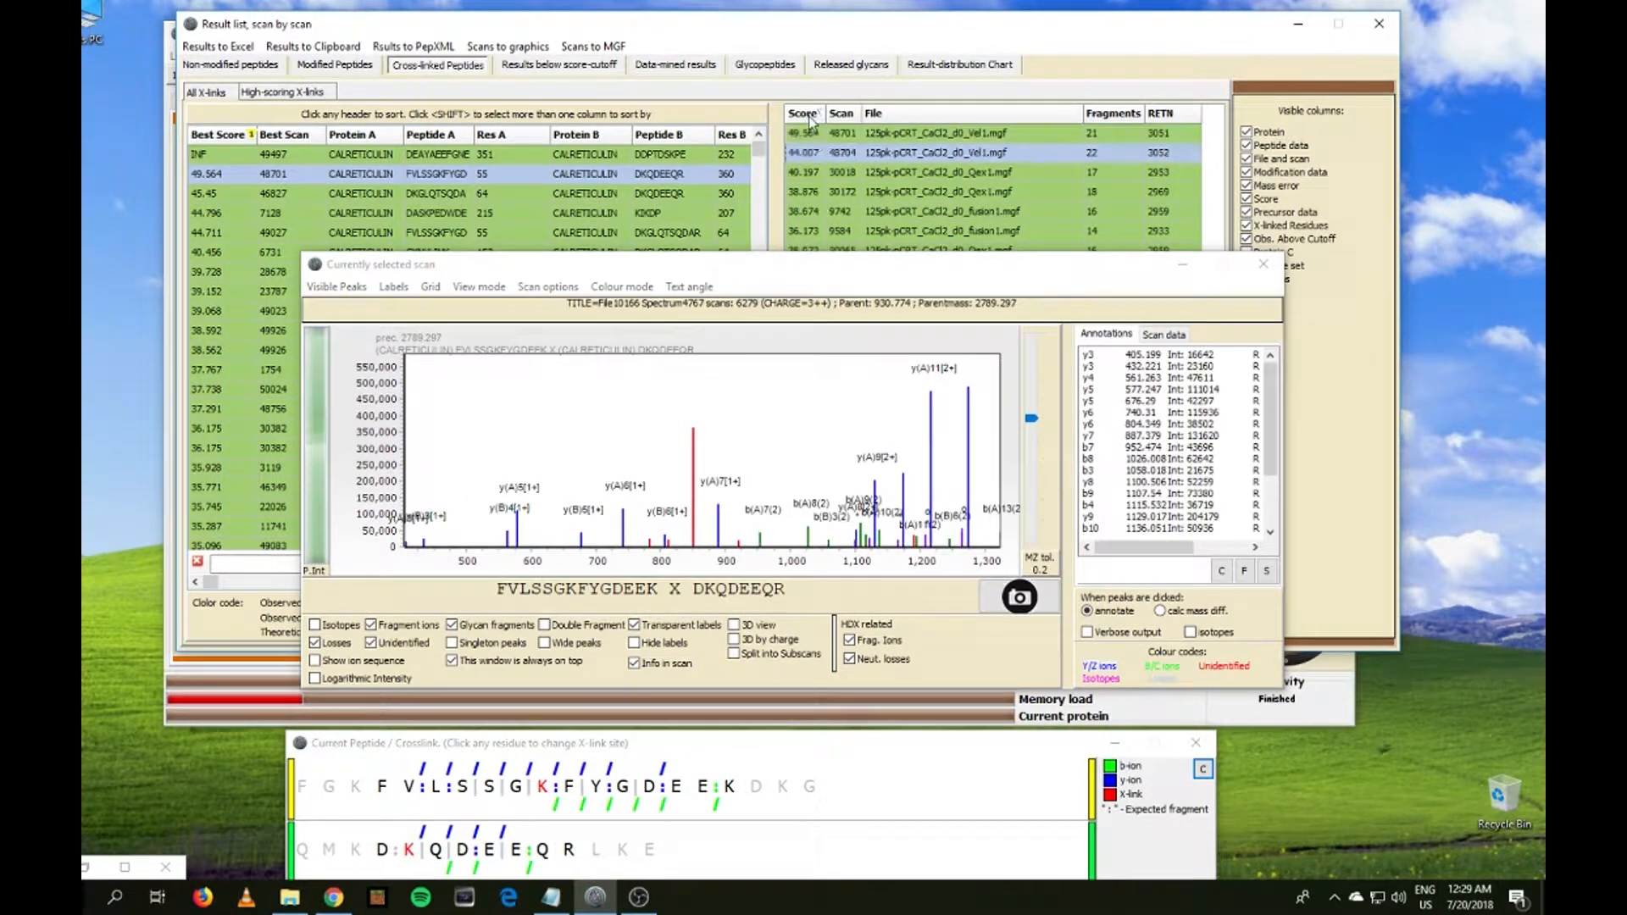
{"action": "left_click", "coordinate": [811, 135]}
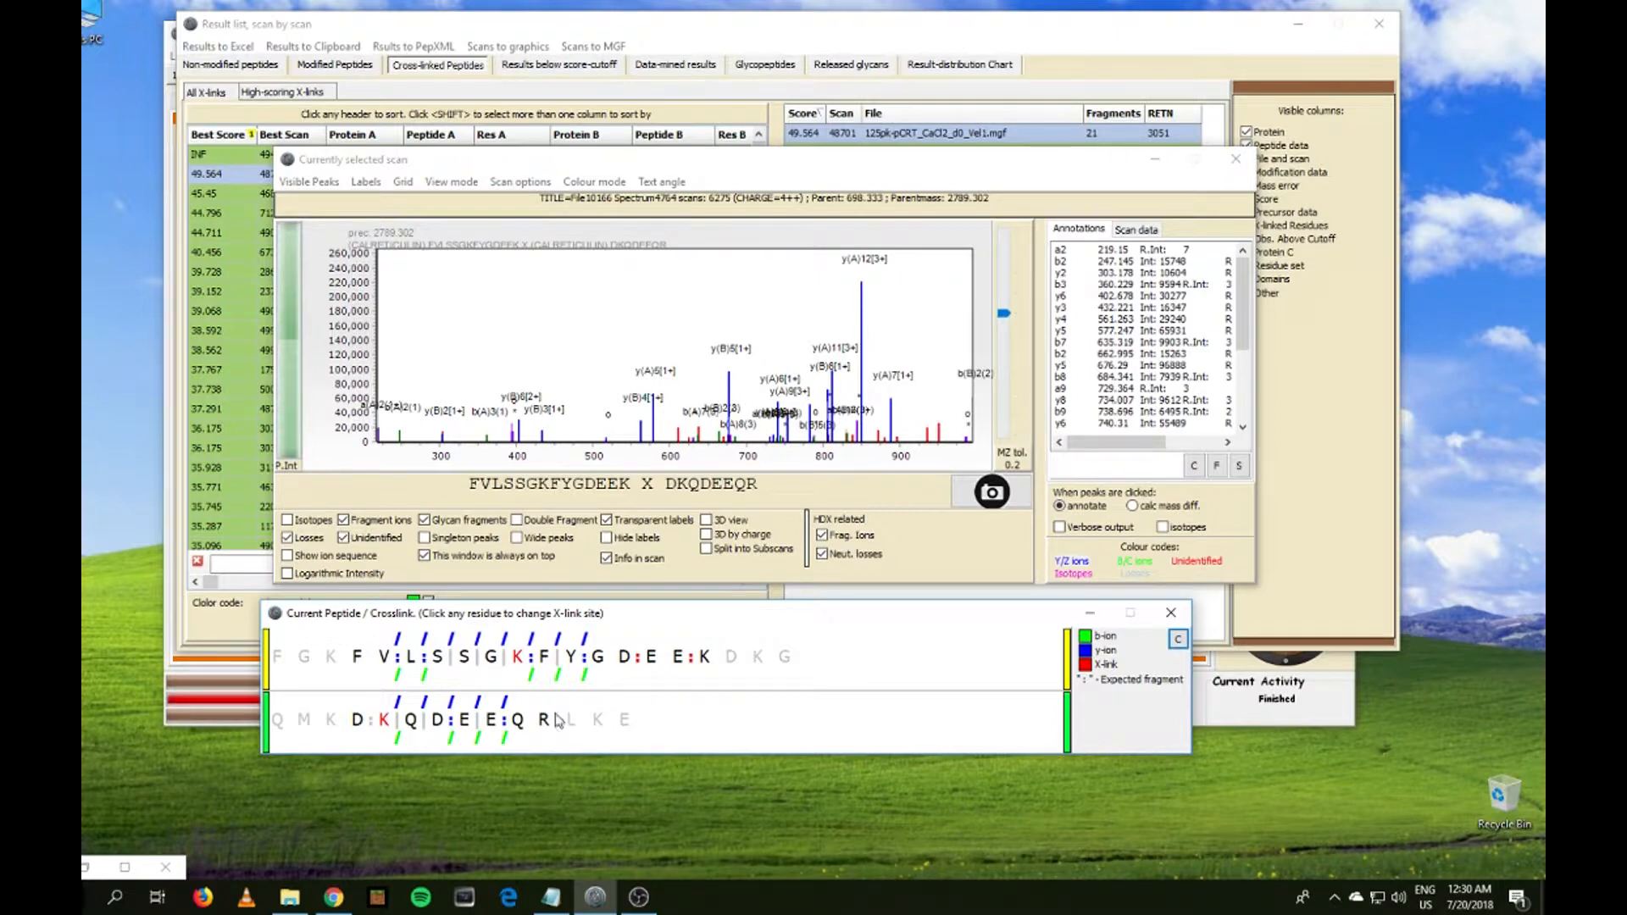
{"action": "left_click", "coordinate": [427, 676]}
- View the spectrum of scan 48704 and shift the spectrum window away from the scan list
{"action": "left_click", "coordinate": [914, 169]}
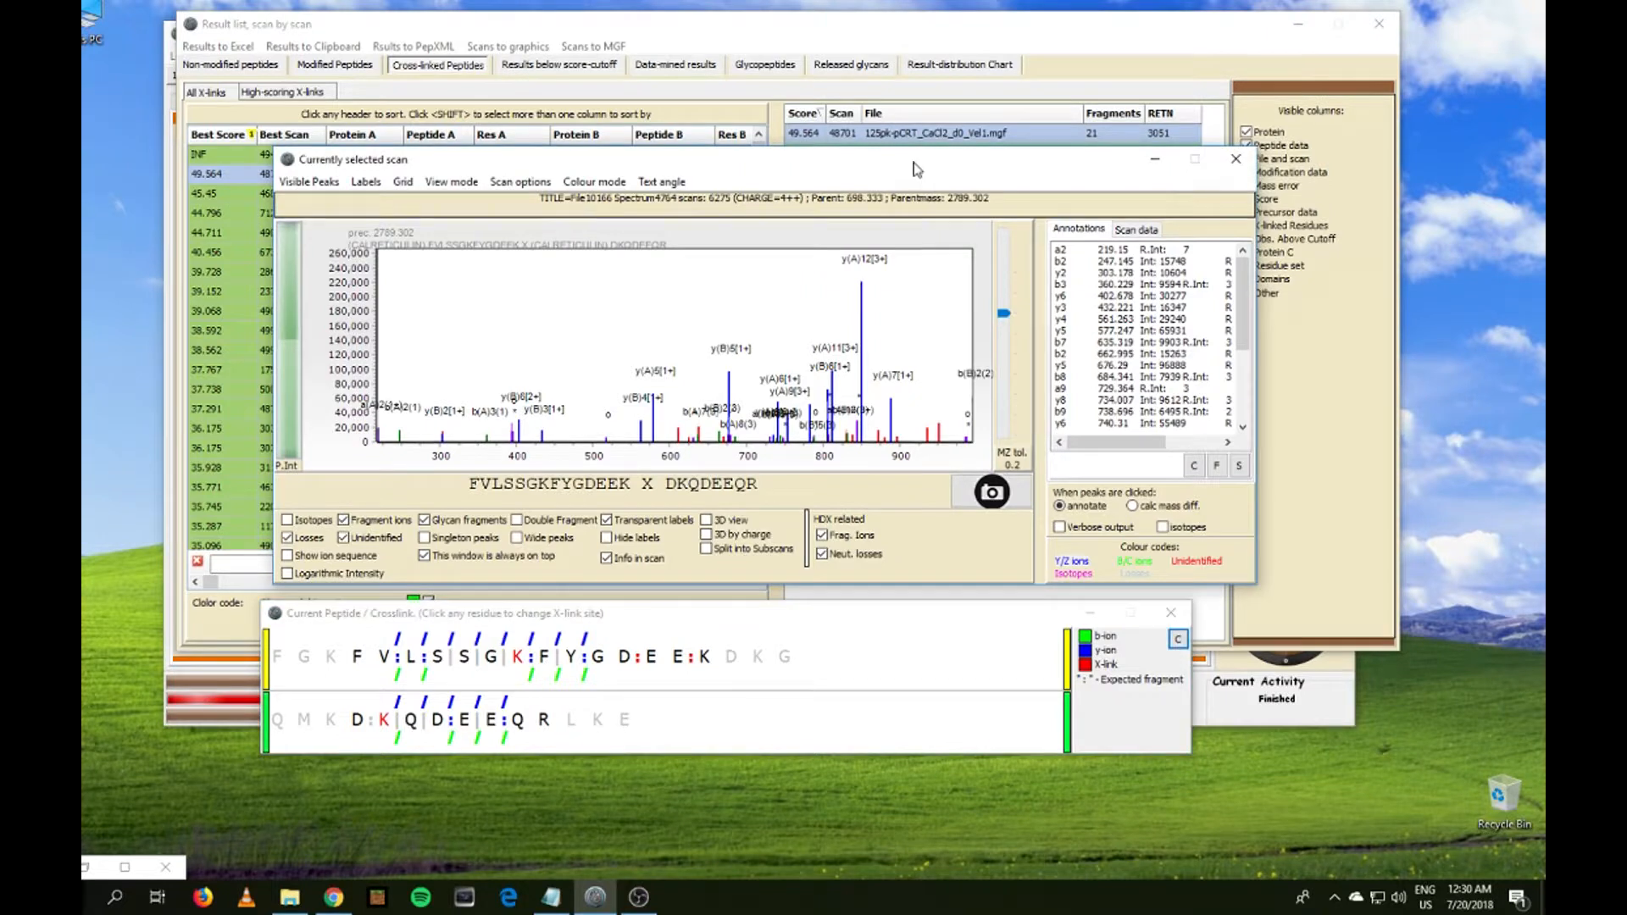
{"action": "left_click_drag", "start_coordinate": [914, 169], "coordinate": [959, 231]}
{"action": "left_click", "coordinate": [941, 153]}
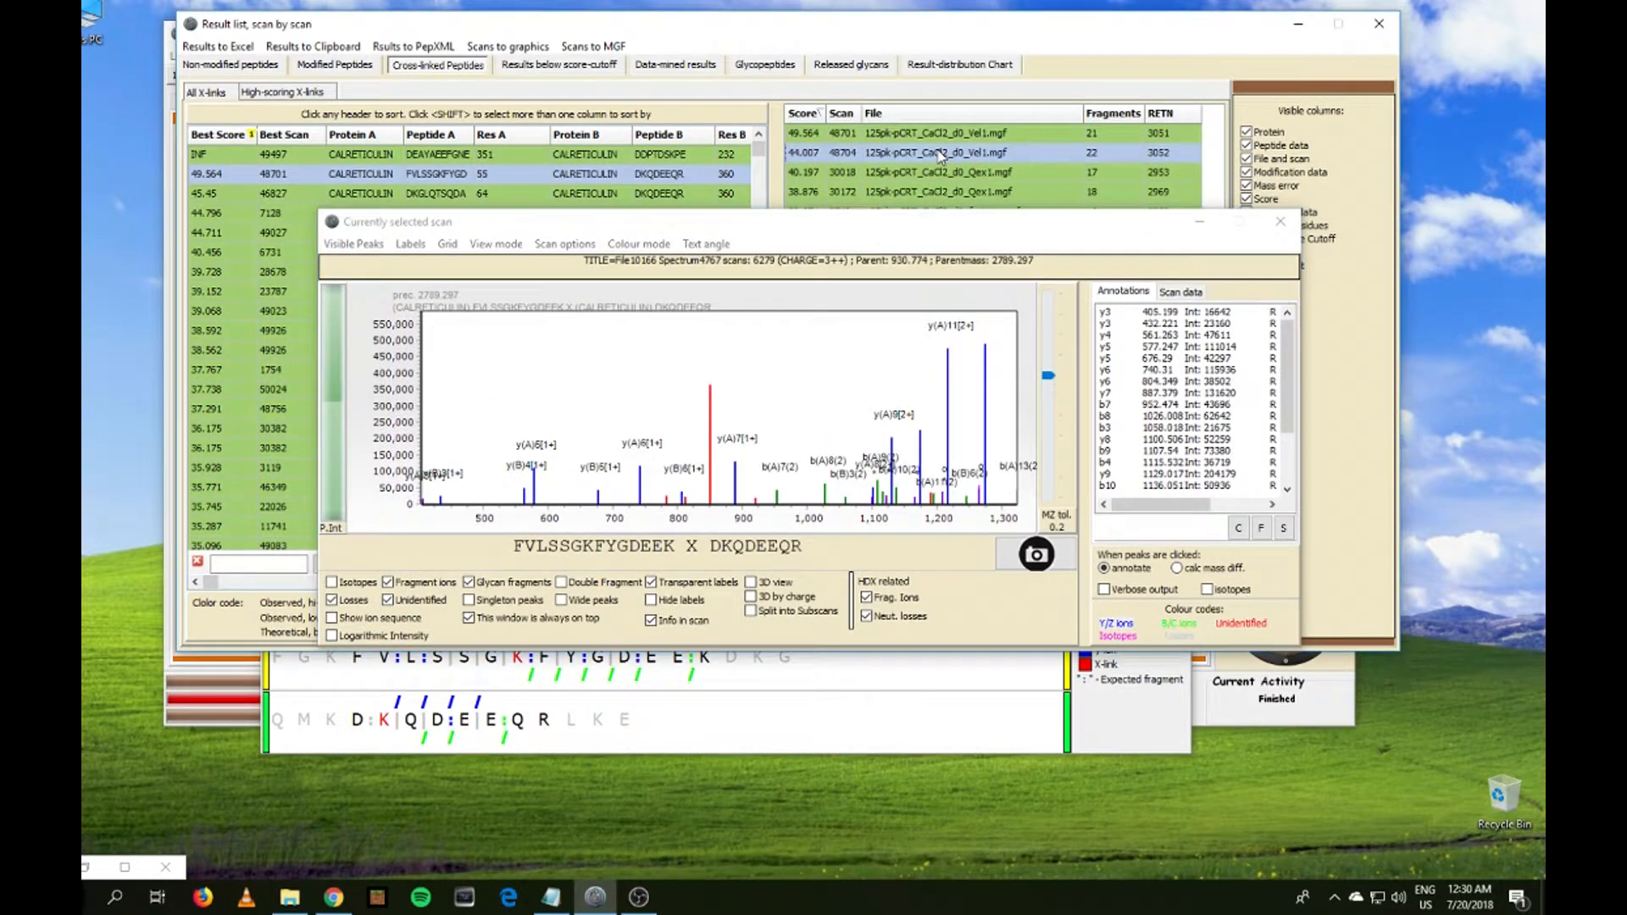
{"action": "left_click_drag", "start_coordinate": [877, 211], "coordinate": [714, 252]}
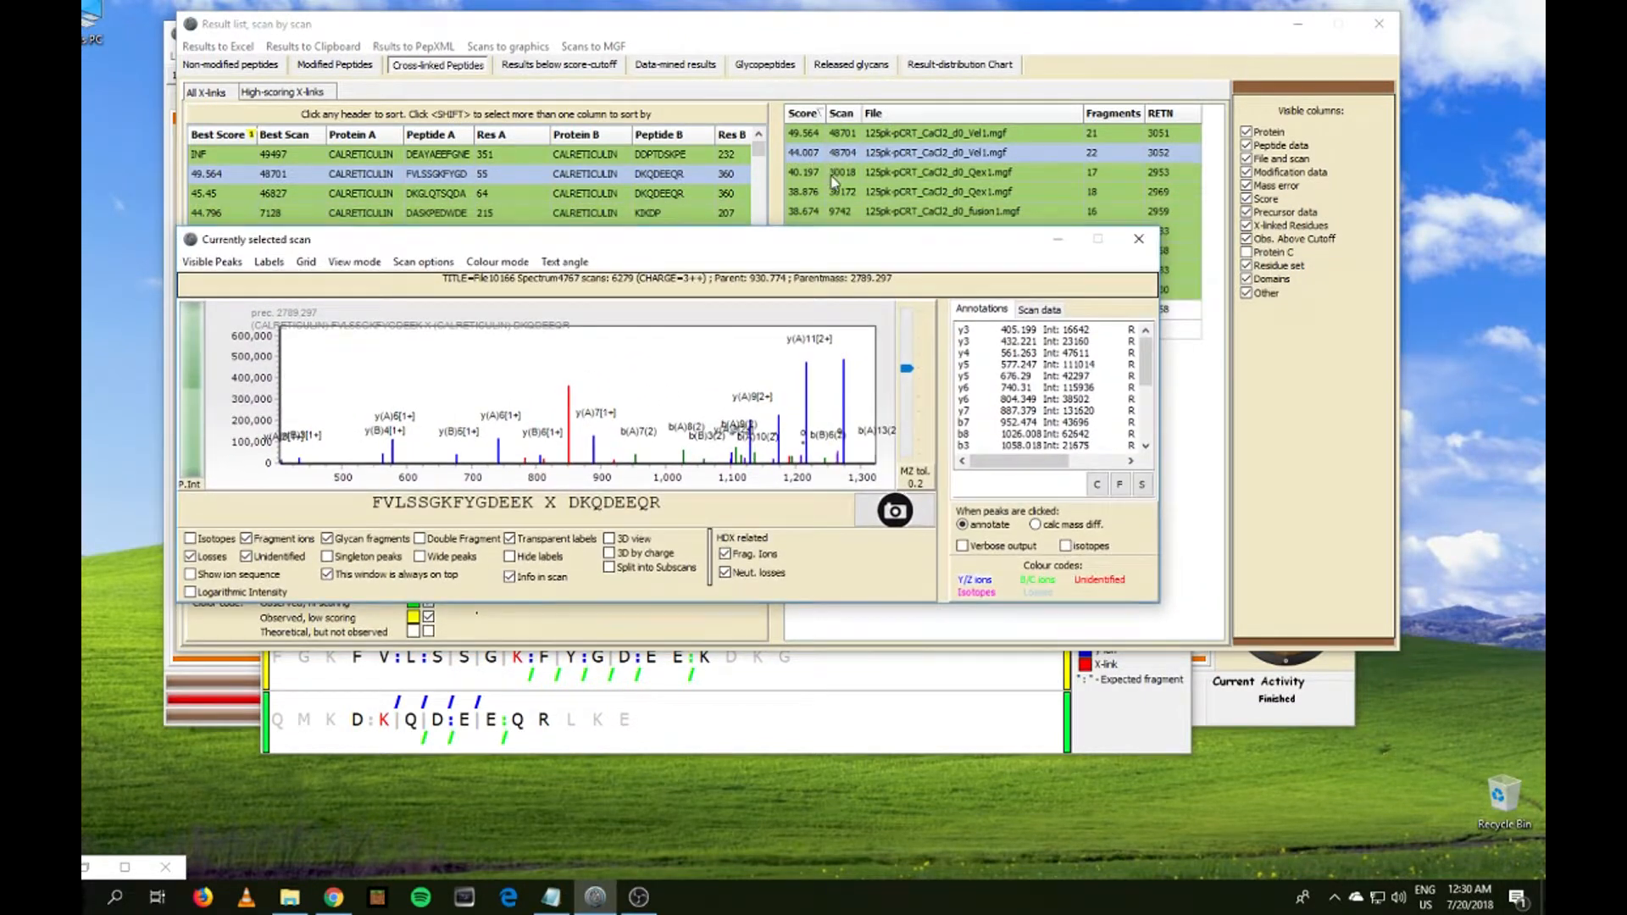
- Step through the spectra of the cross-link's remaining scans, from scan 30018 down to scan 25580
{"action": "left_click", "coordinate": [832, 178]}
{"action": "key", "text": "Down"}
{"action": "key", "text": "Down"}
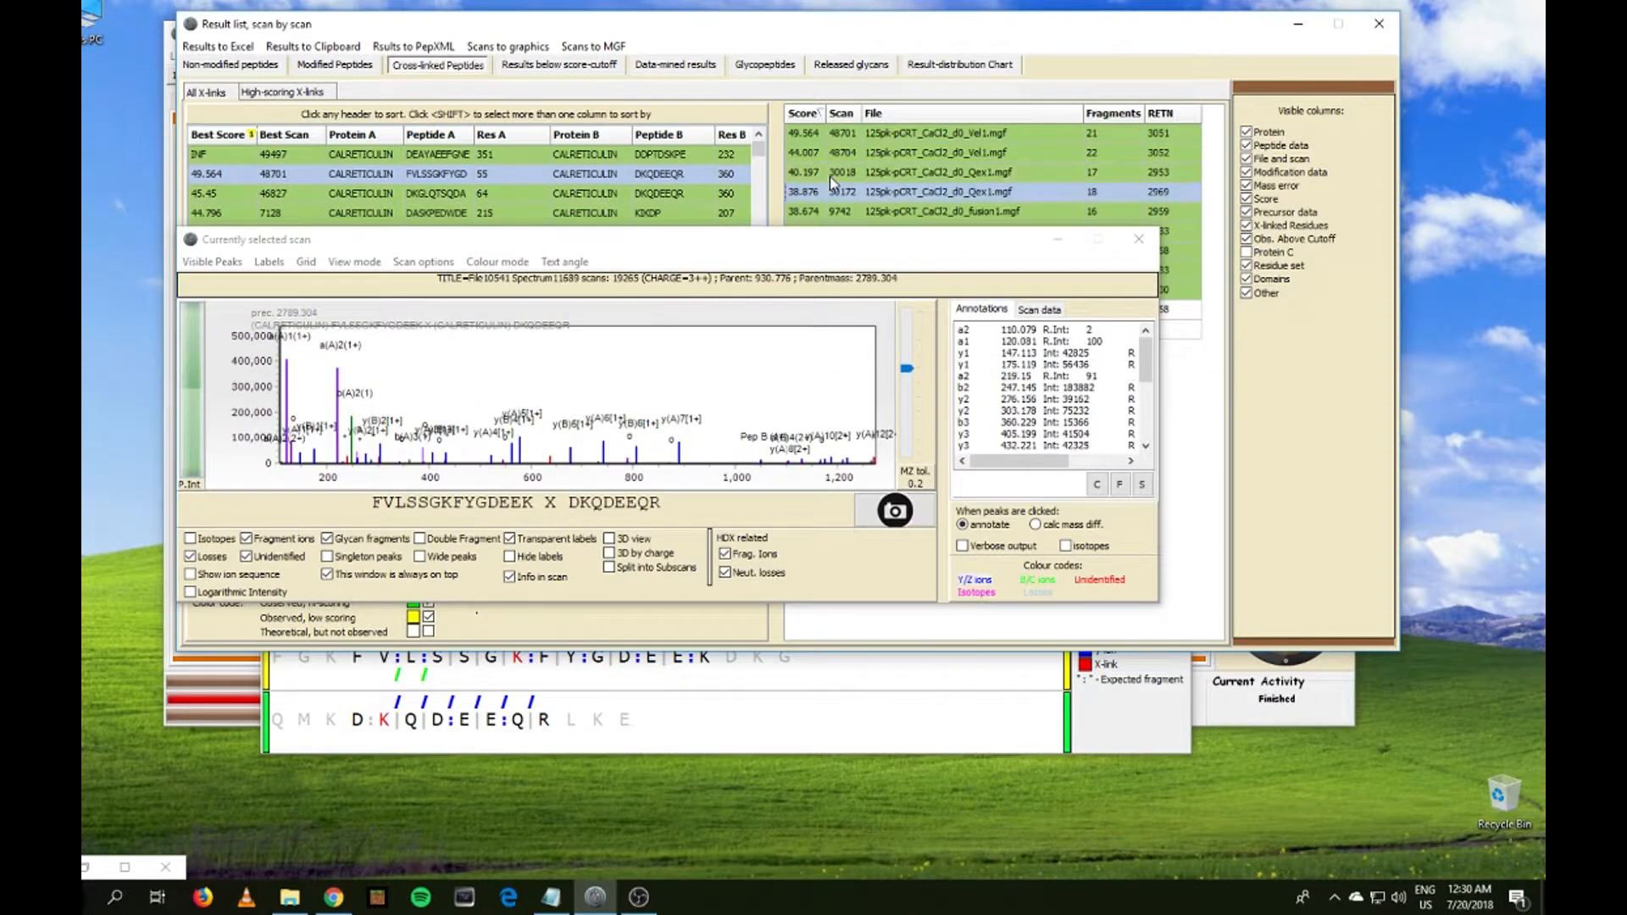
{"action": "key", "text": "Down"}
{"action": "key", "text": "Down"}
{"action": "key", "text": "Down"}
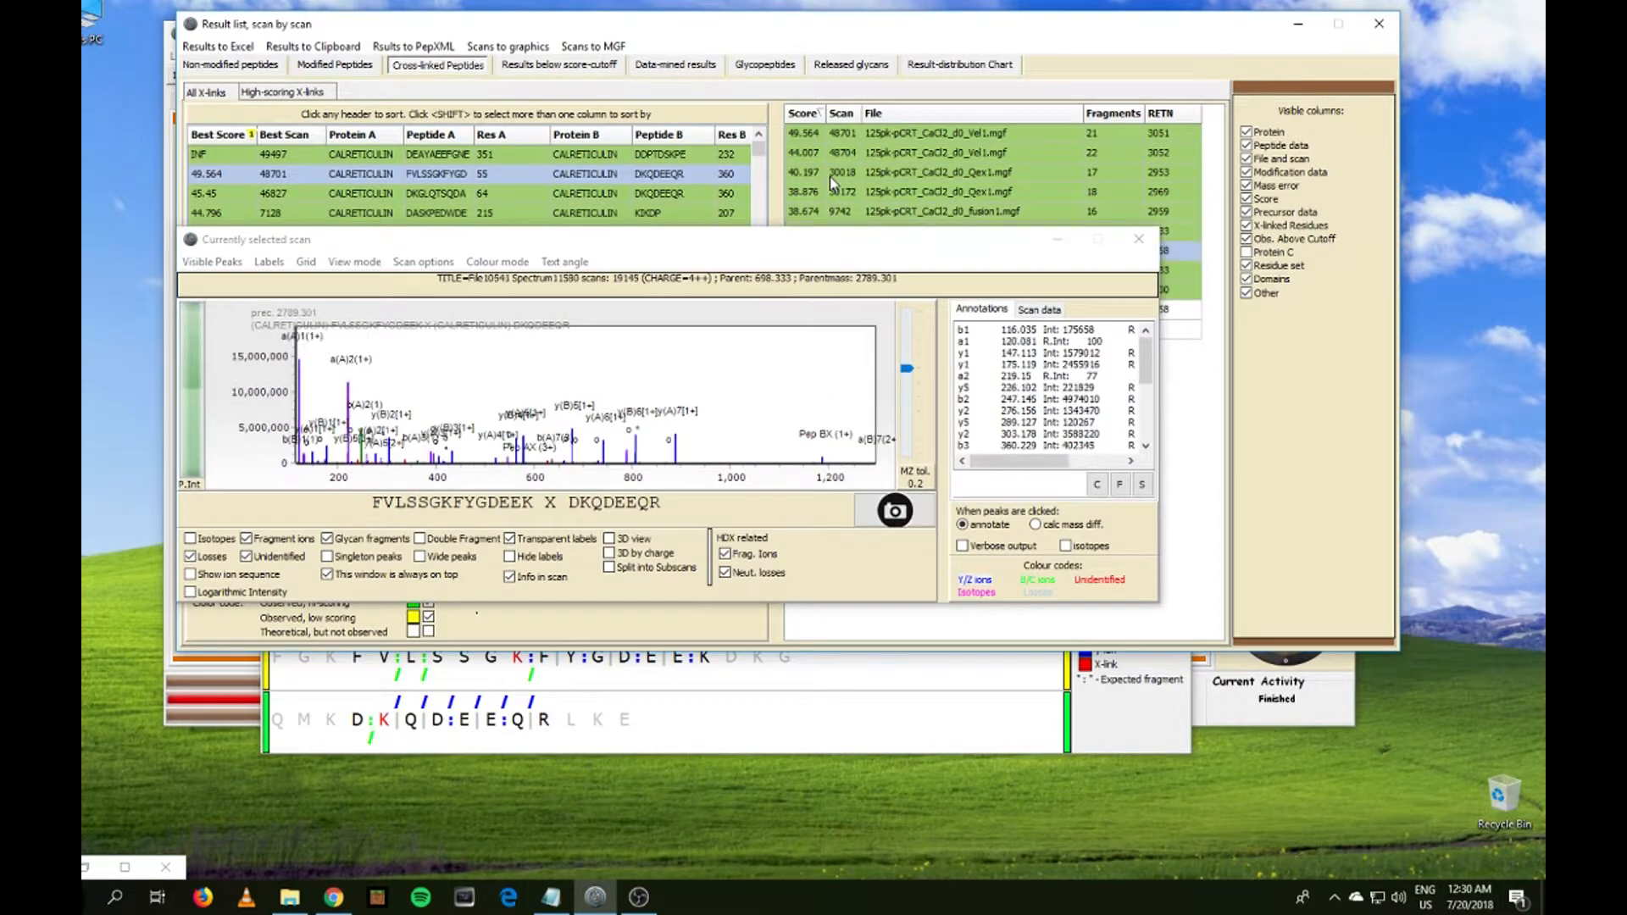
{"action": "key", "text": "Down"}
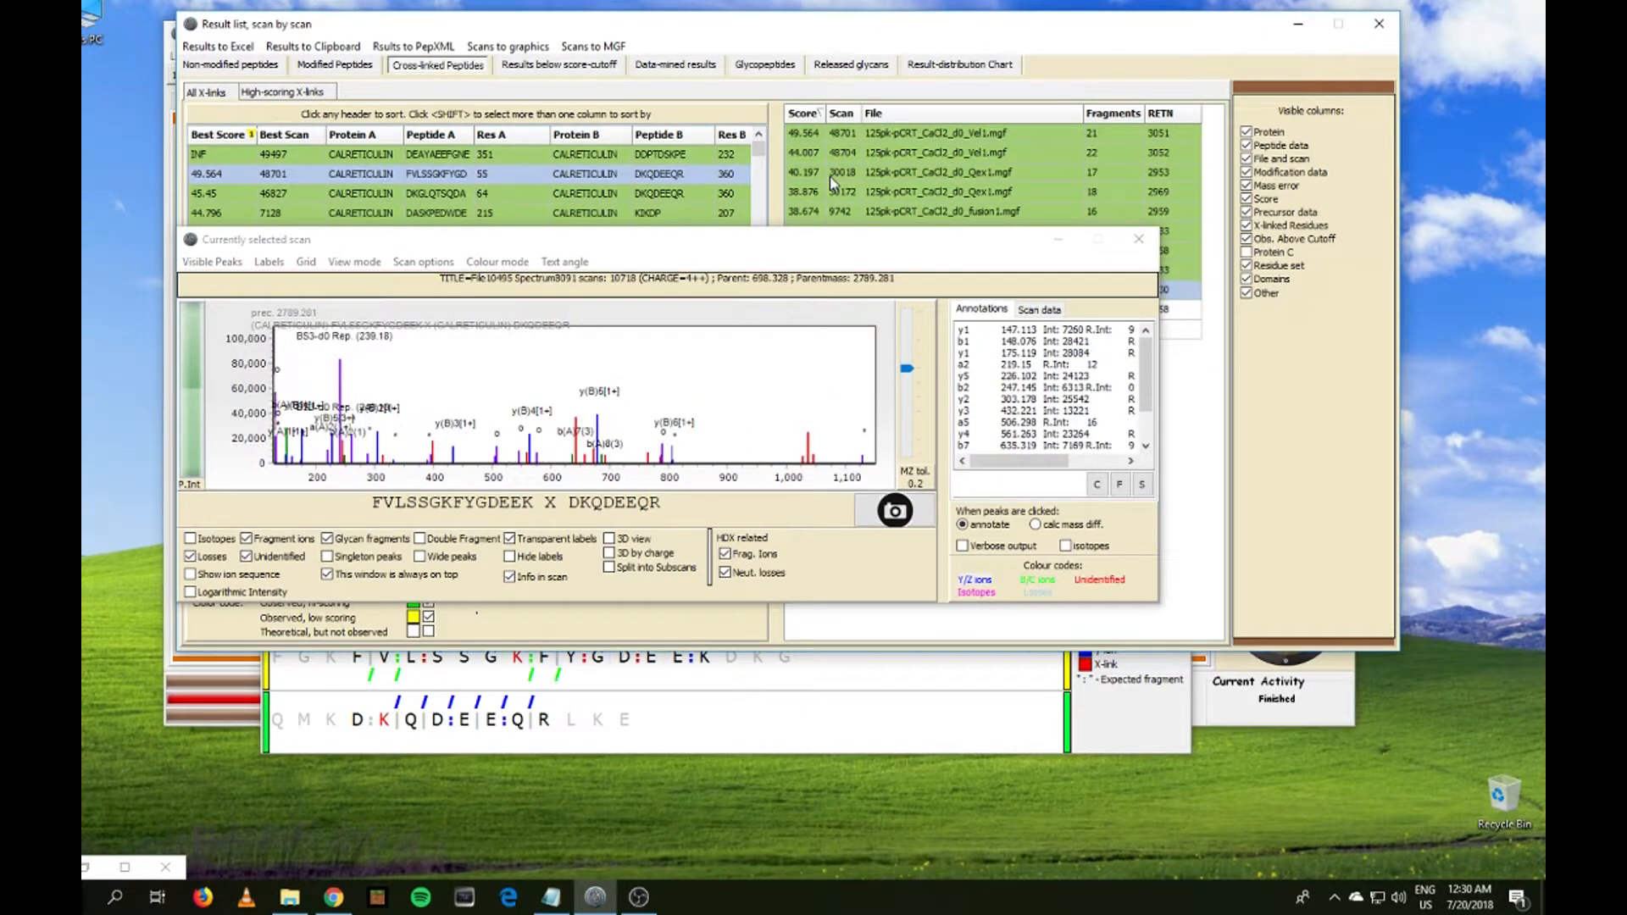
{"action": "key", "text": "Down"}
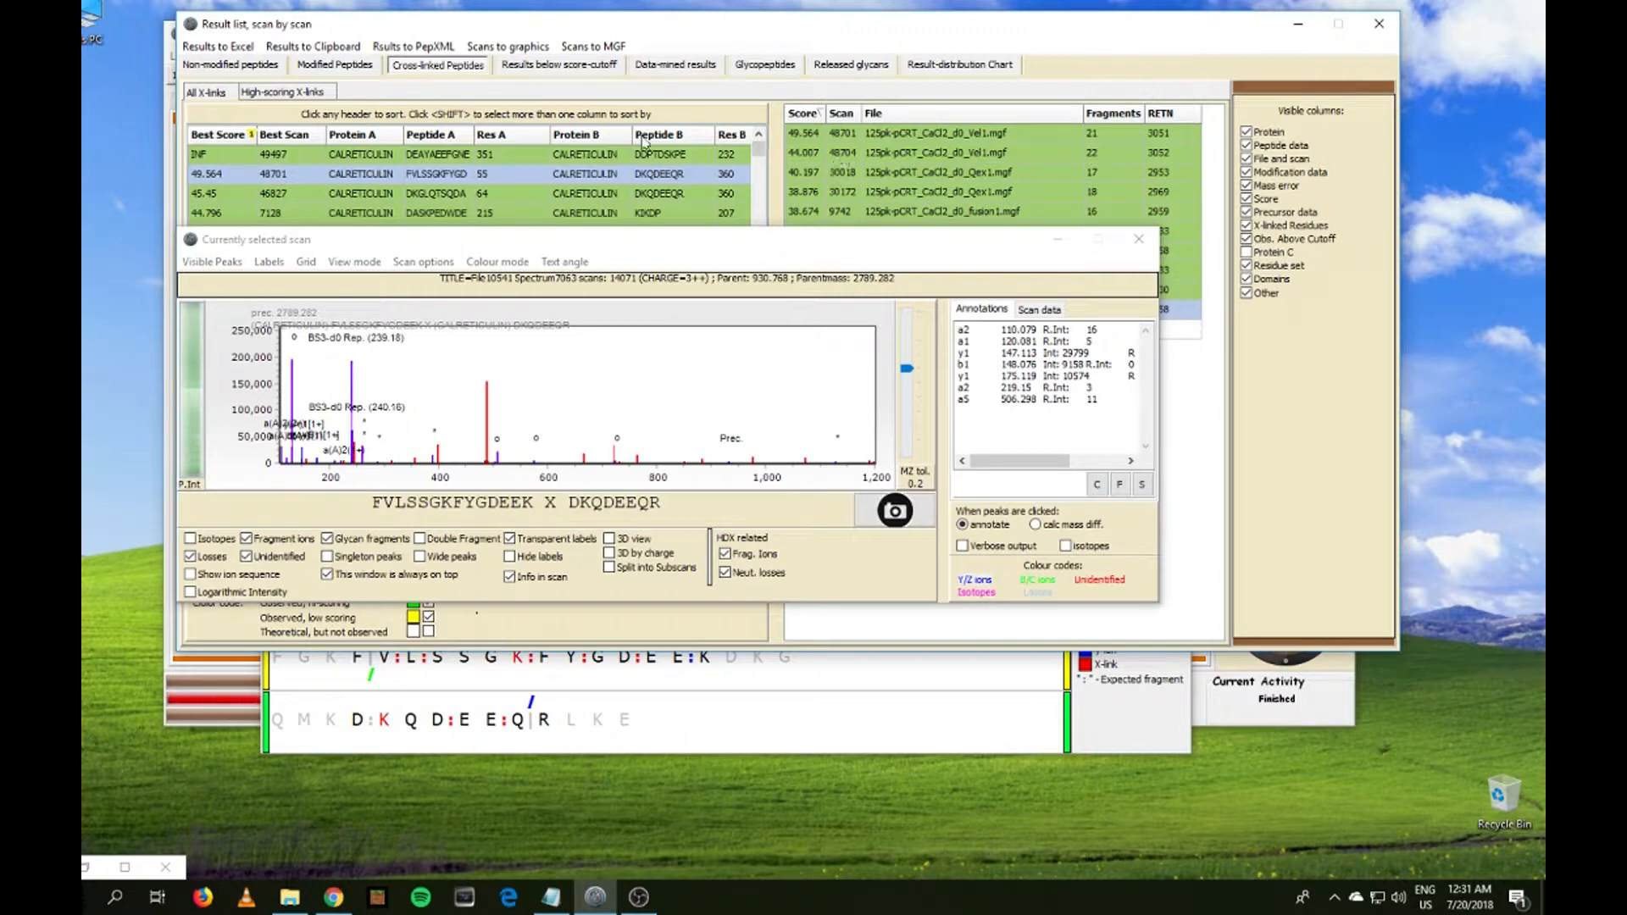
- List the high-scoring cross-links and open the spectrum of result 6852
{"action": "mouse_move", "coordinate": [326, 350]}
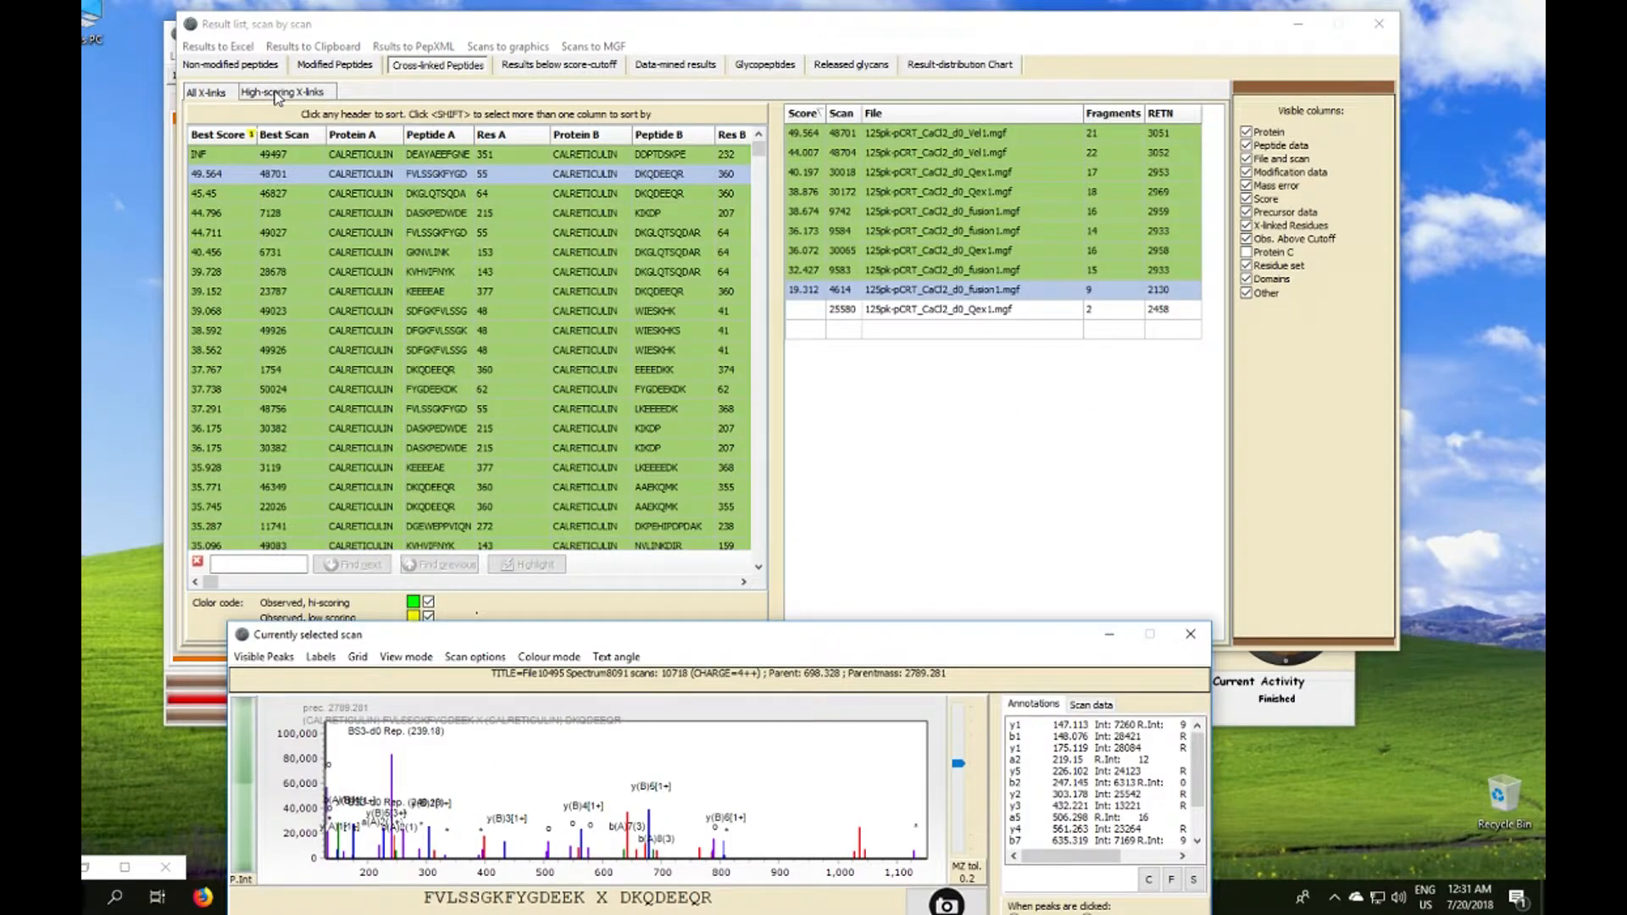
{"action": "left_click", "coordinate": [273, 94]}
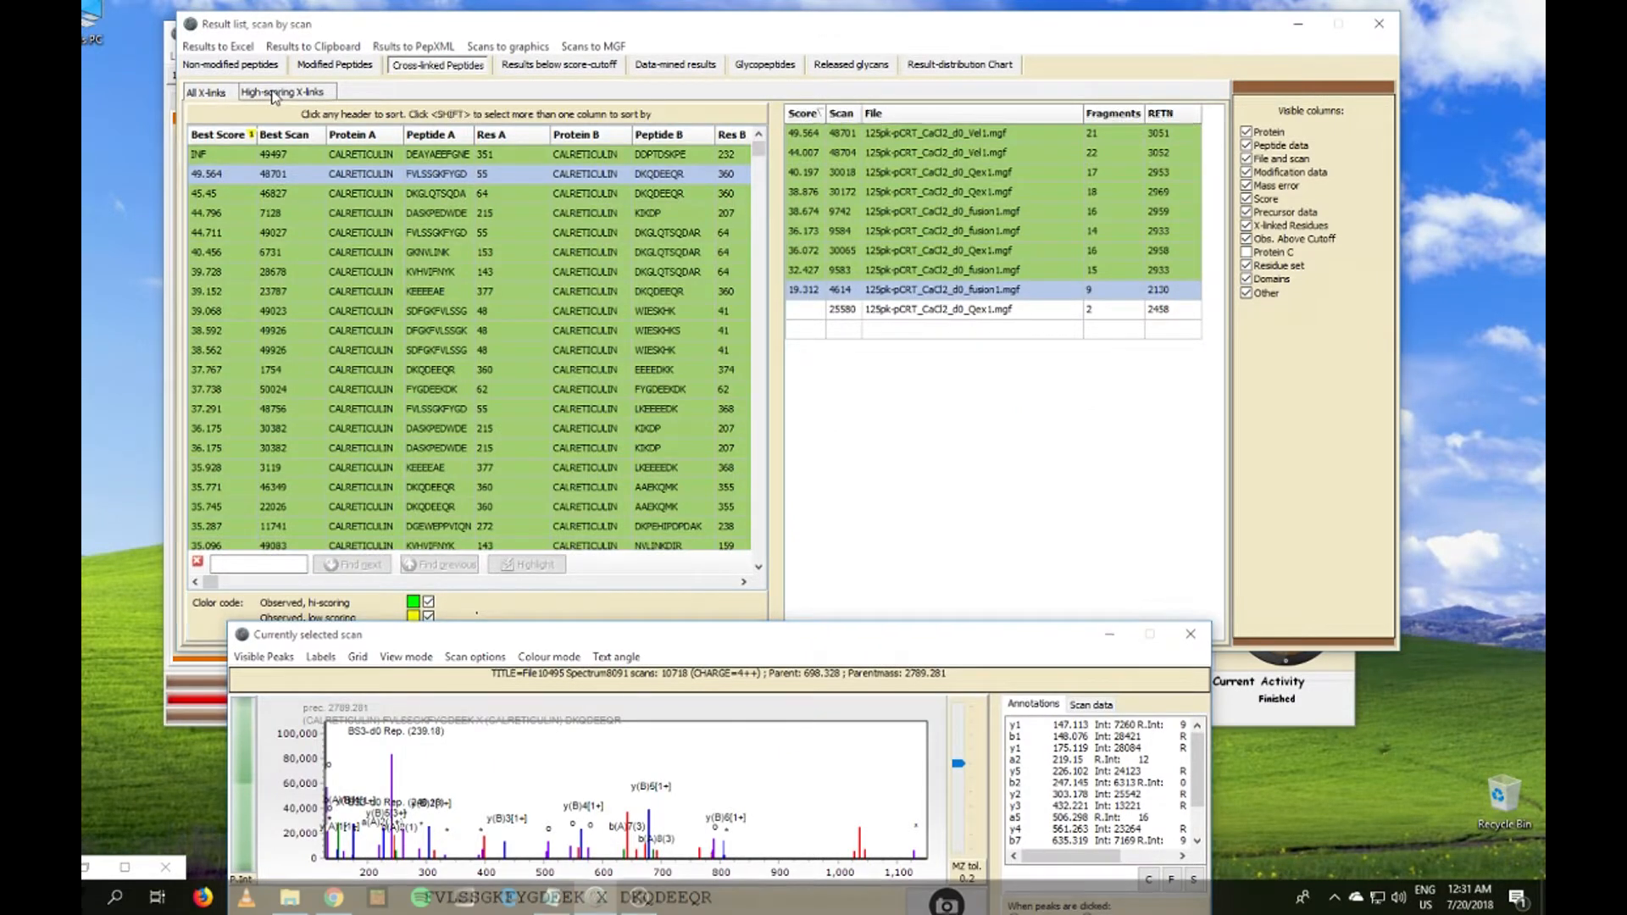
{"action": "left_click", "coordinate": [352, 176]}
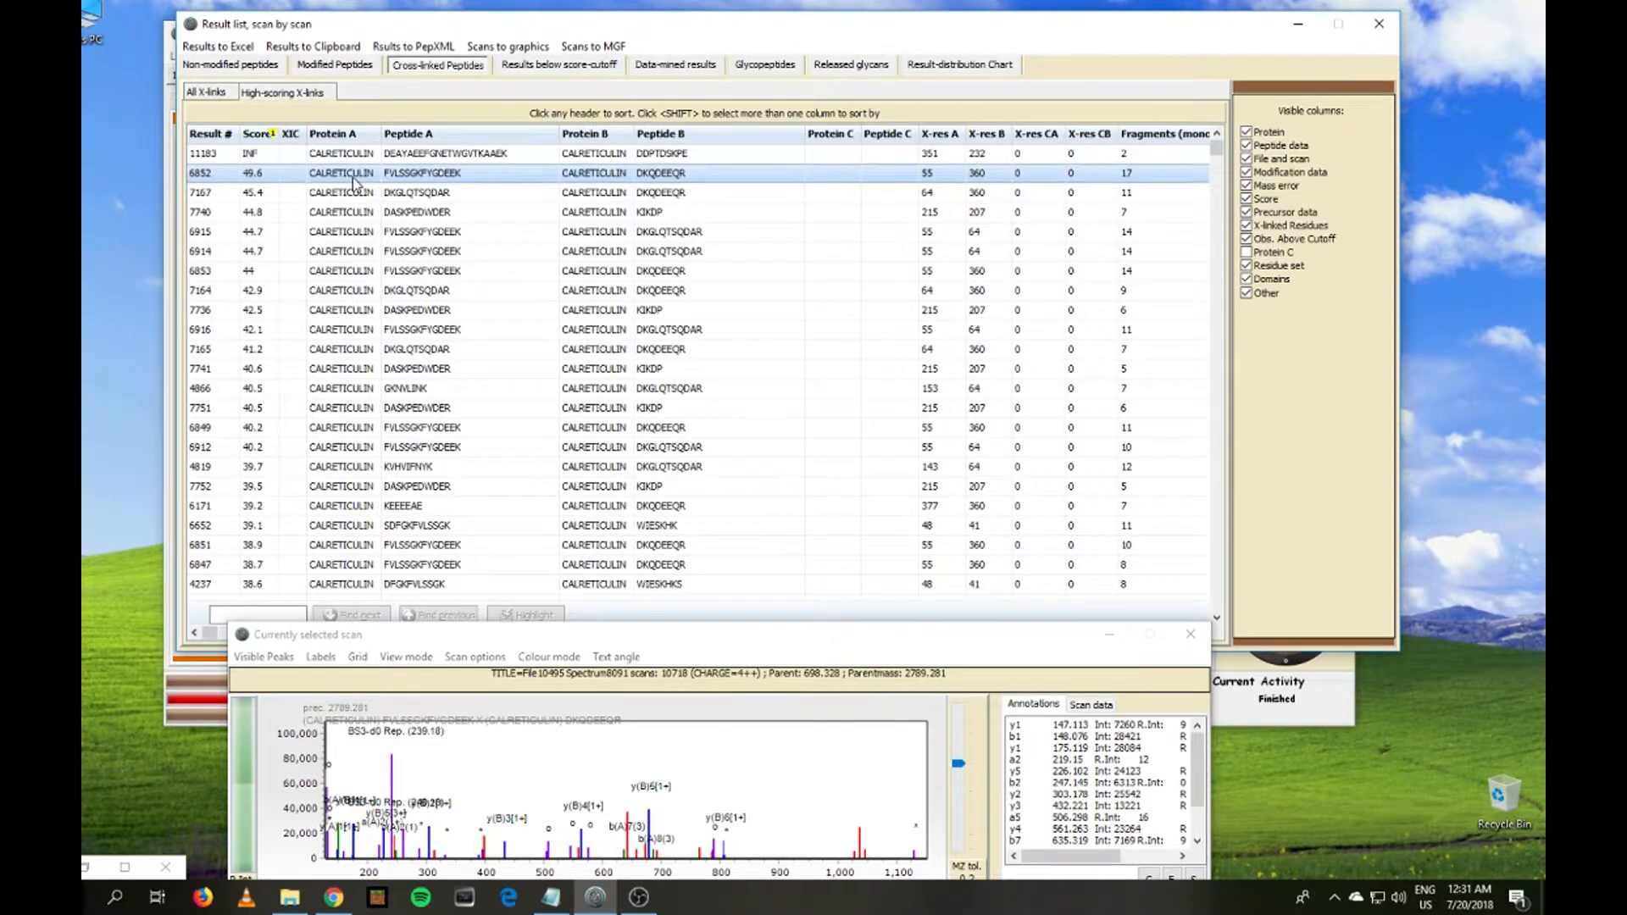
{"action": "left_click_drag", "start_coordinate": [627, 635], "coordinate": [780, 192]}
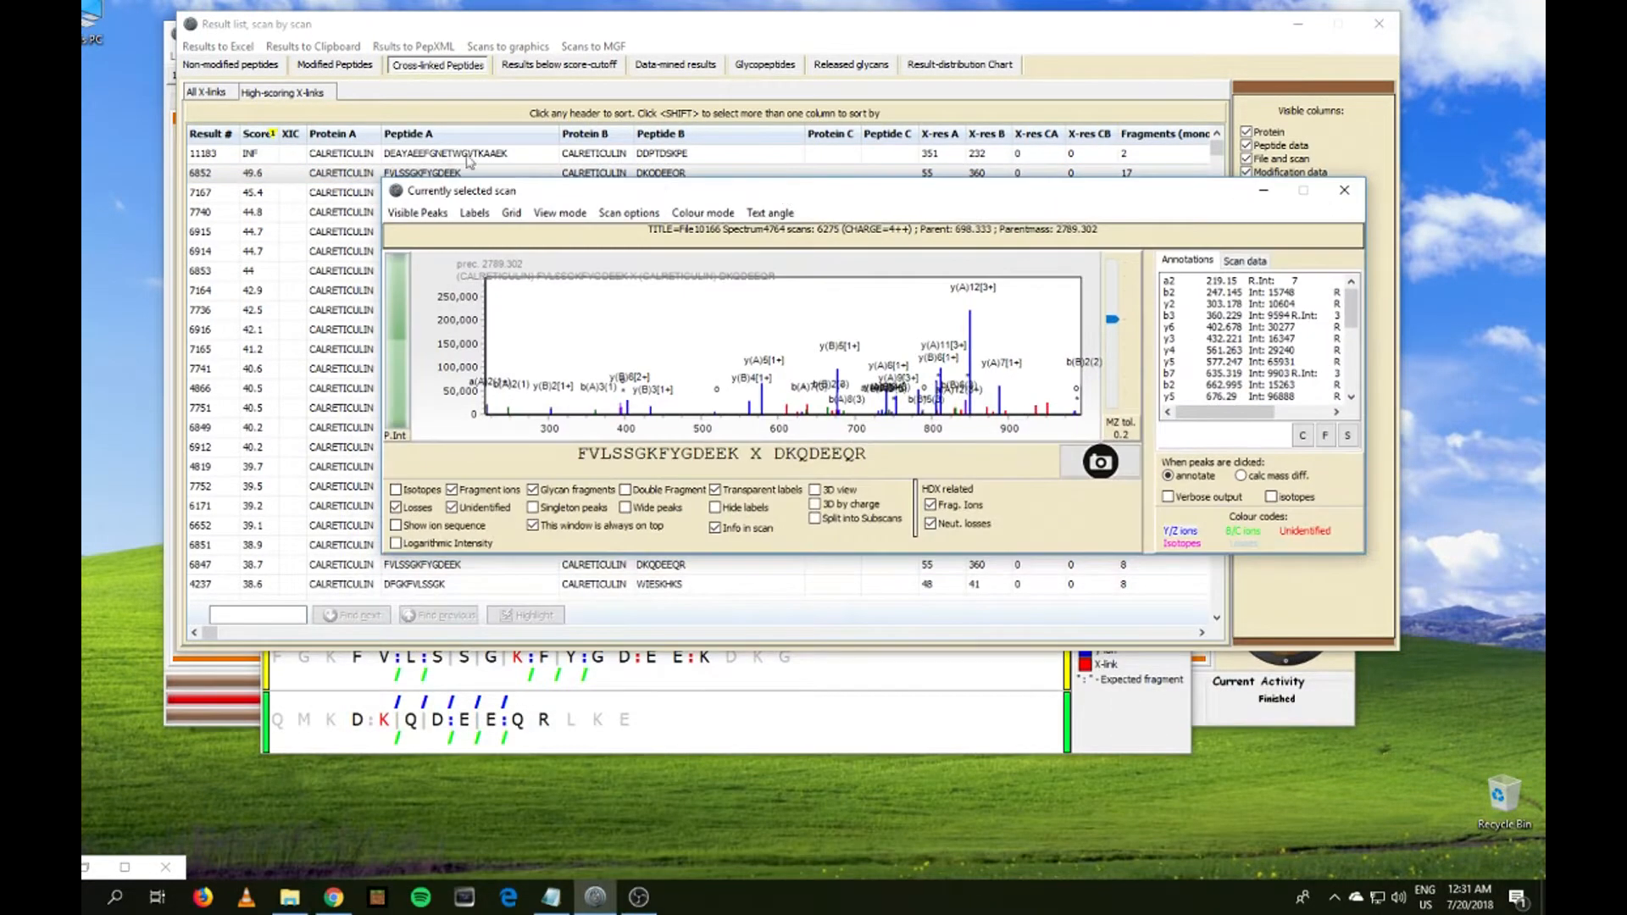
- View the spectra of high-scoring result 7167 and of the cross-link with best score 44.796 in the list of all cross-links
{"action": "left_click", "coordinate": [326, 200]}
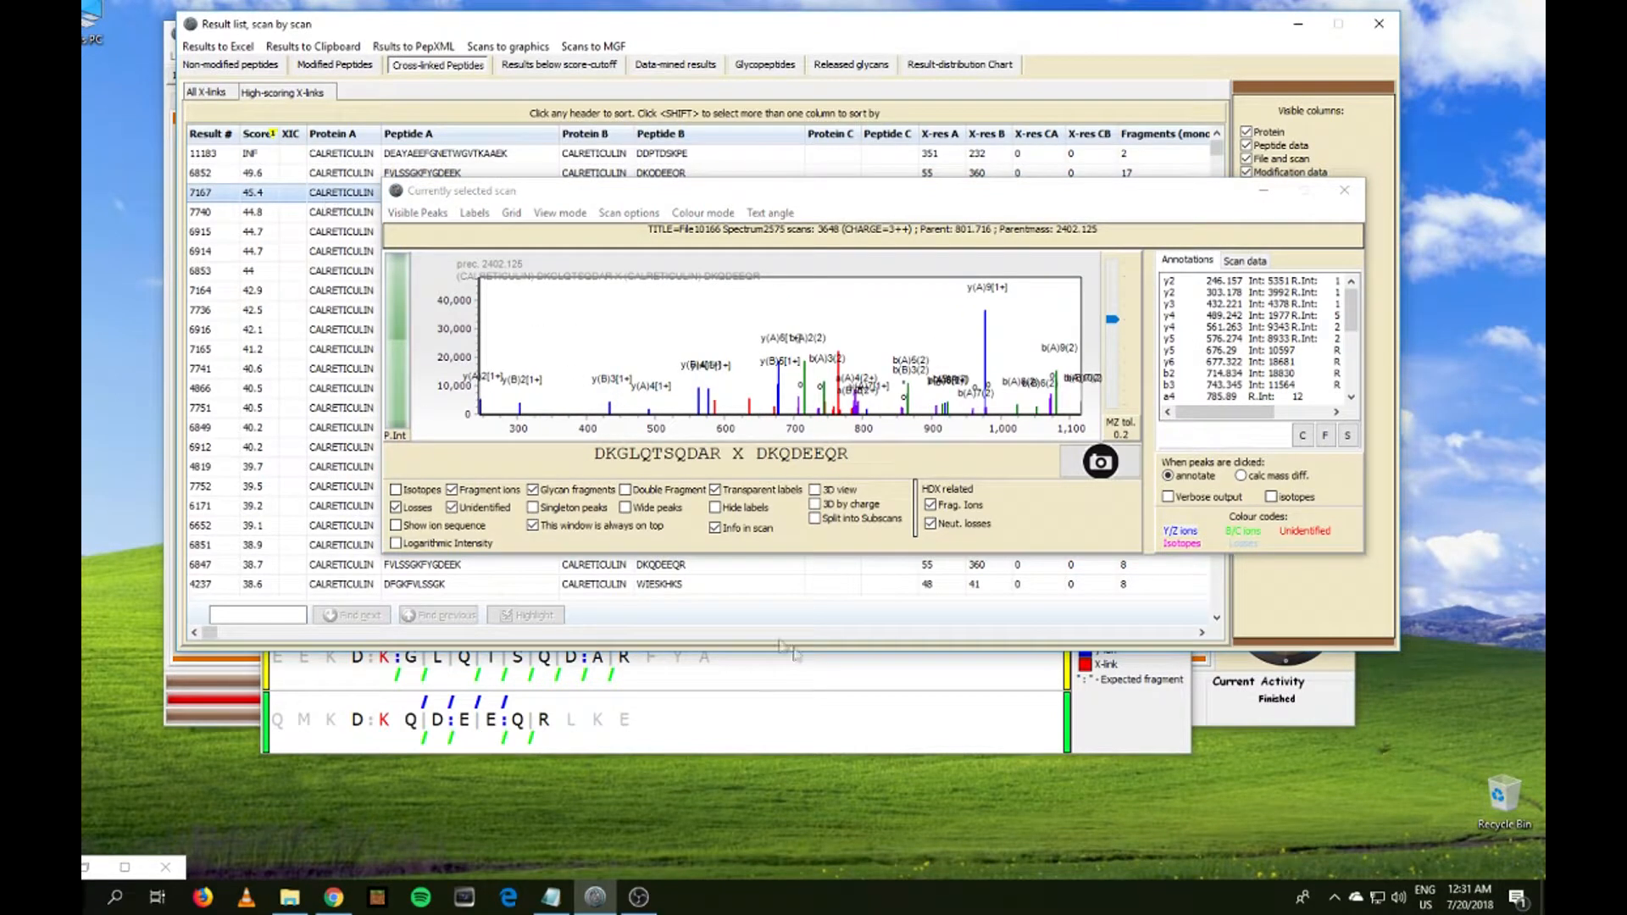
{"action": "left_click_drag", "start_coordinate": [815, 645], "coordinate": [834, 595]}
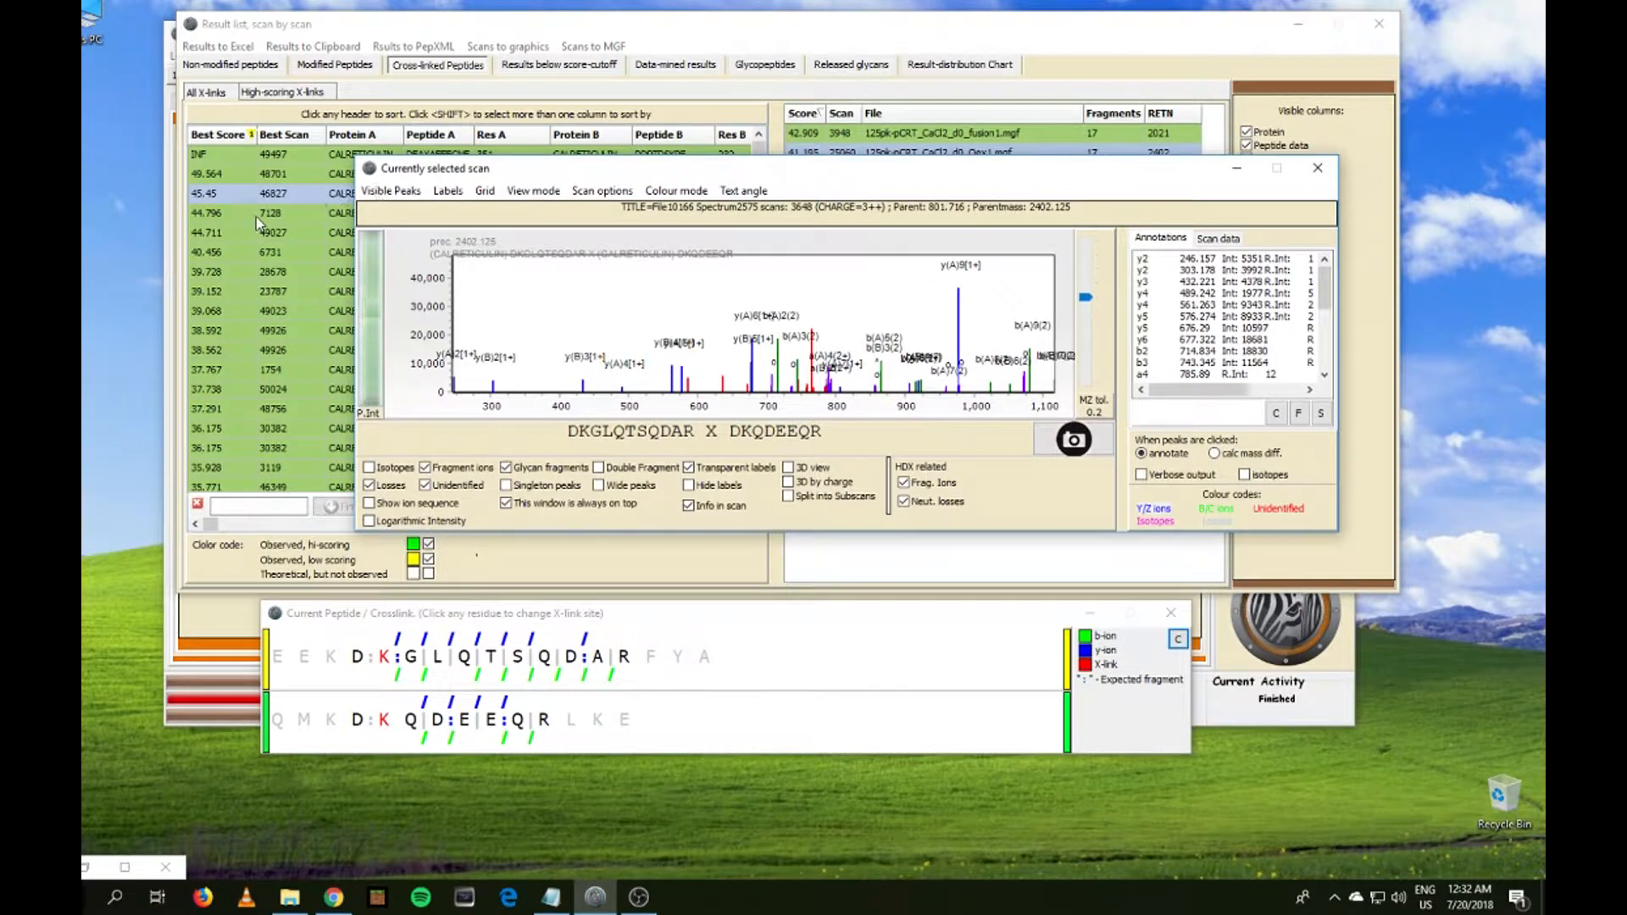
{"action": "left_click", "coordinate": [256, 217]}
{"action": "left_click_drag", "start_coordinate": [507, 161], "coordinate": [697, 459]}
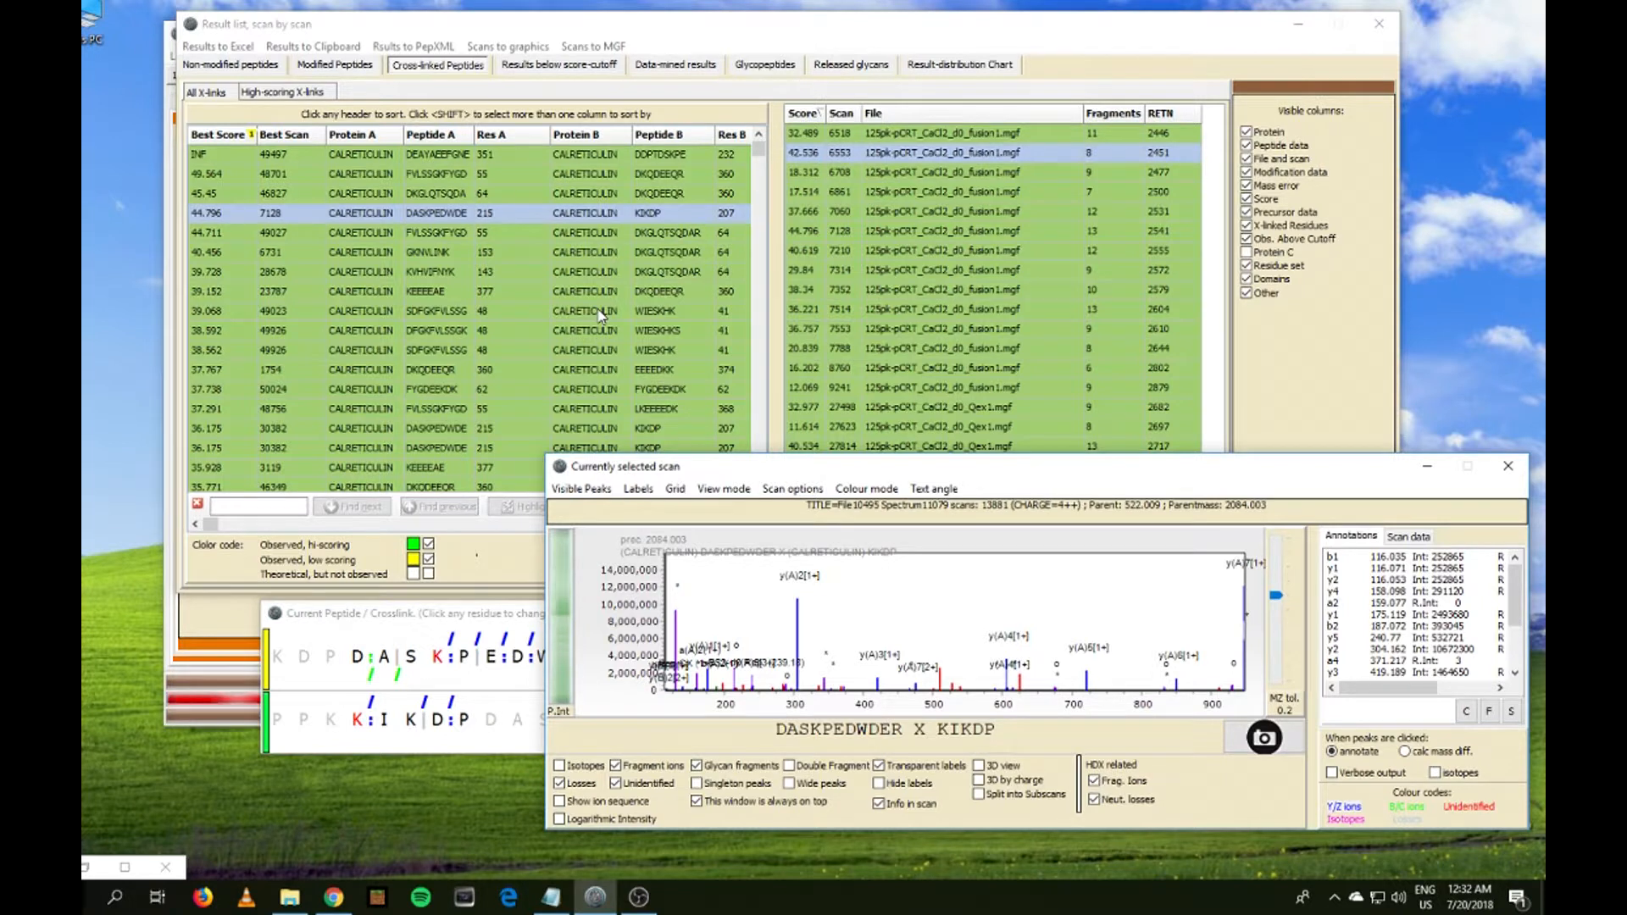
- Close the spectrum, peptide fragment map and result list windows
{"action": "left_click", "coordinate": [1508, 466]}
{"action": "left_click", "coordinate": [1176, 615]}
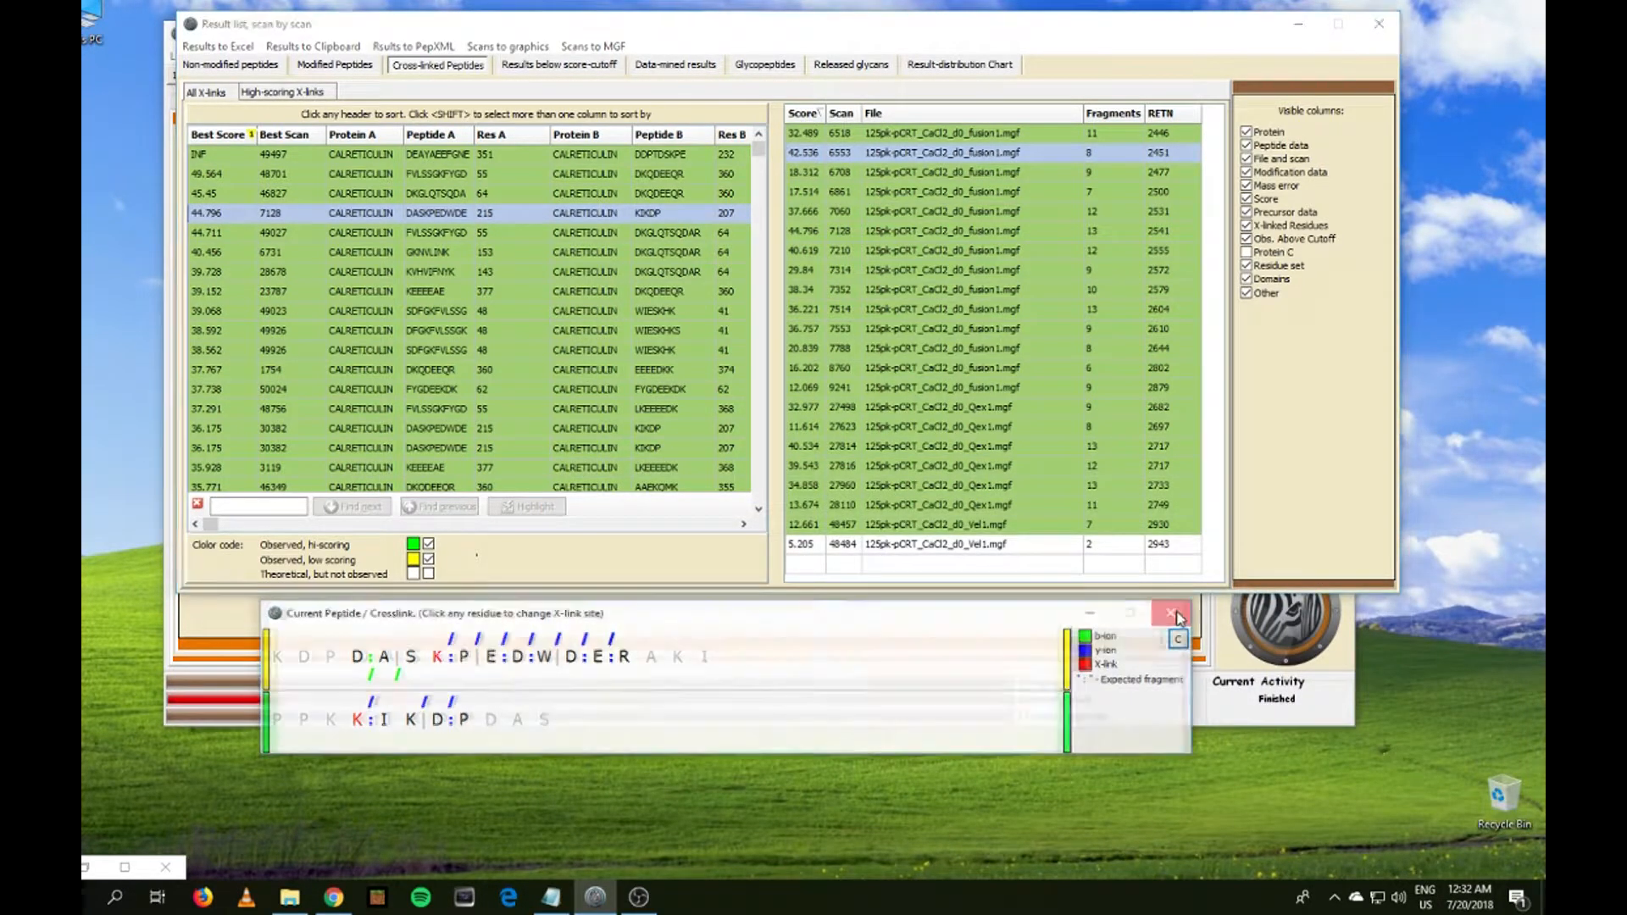
{"action": "left_click", "coordinate": [1379, 26]}
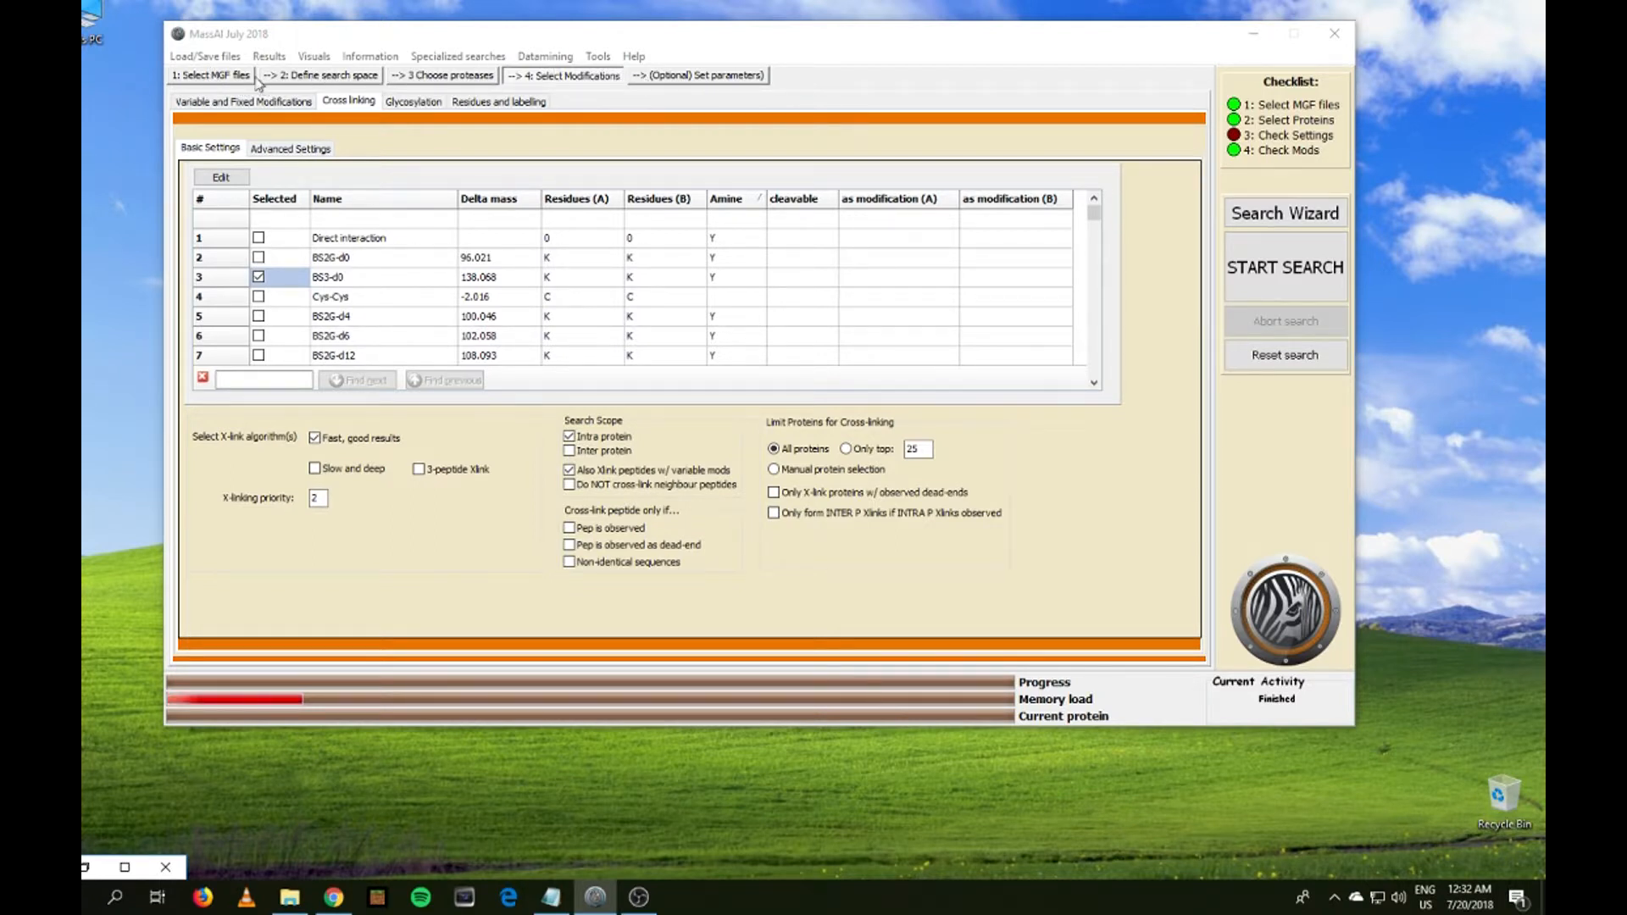
- Show the available specialized cross-linking tools
{"action": "left_click", "coordinate": [432, 59]}
{"action": "mouse_move", "coordinate": [453, 82]}
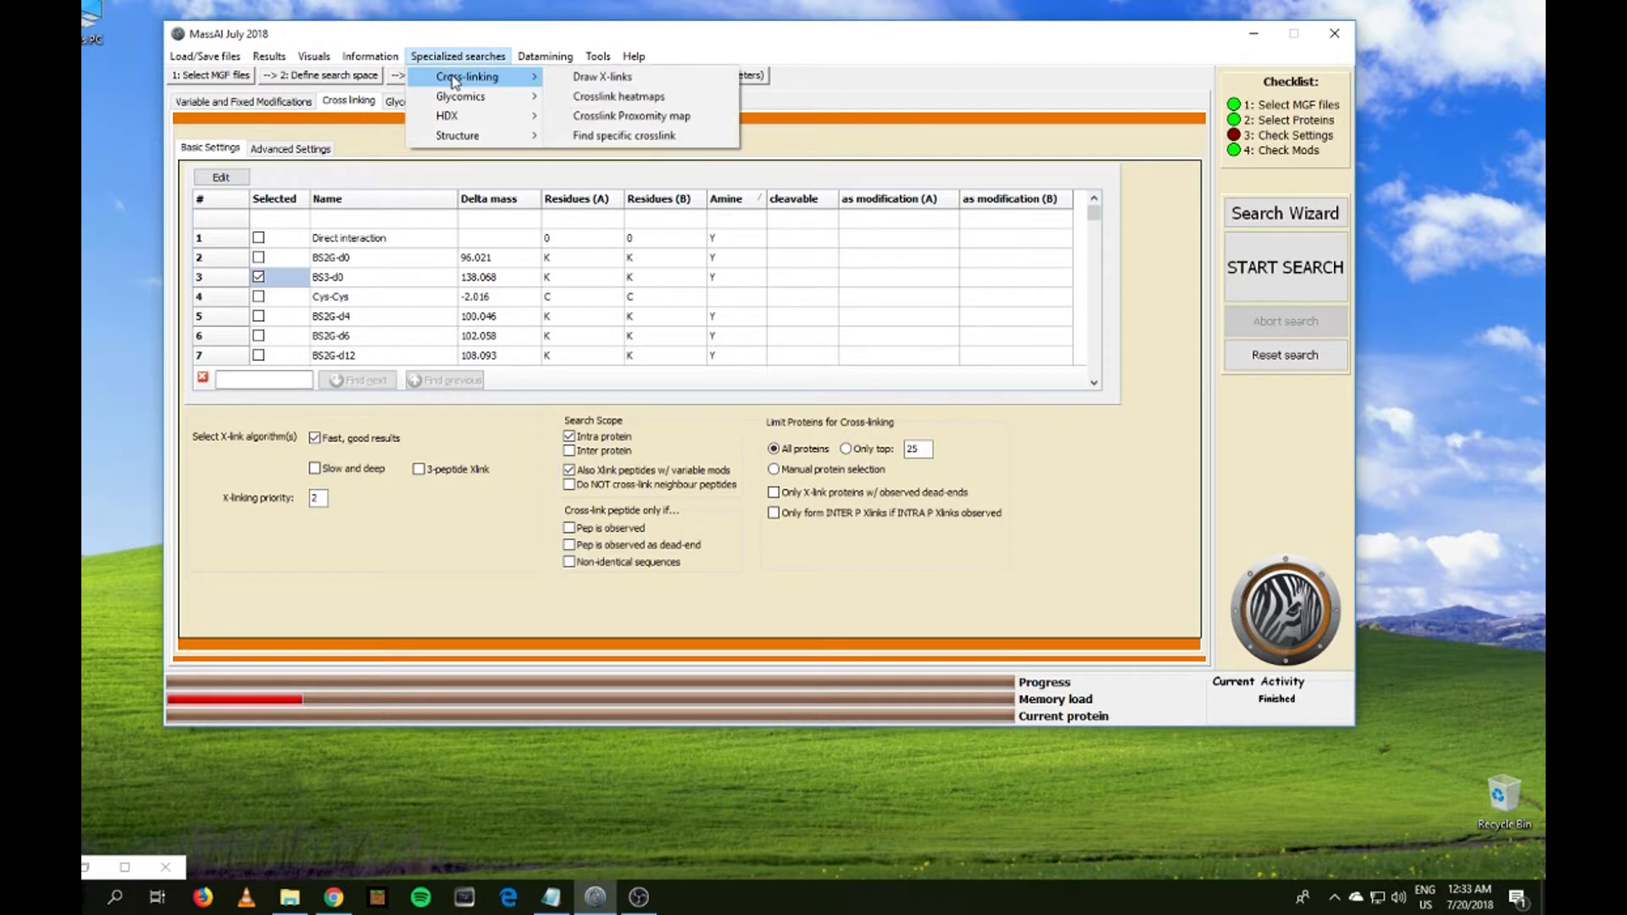